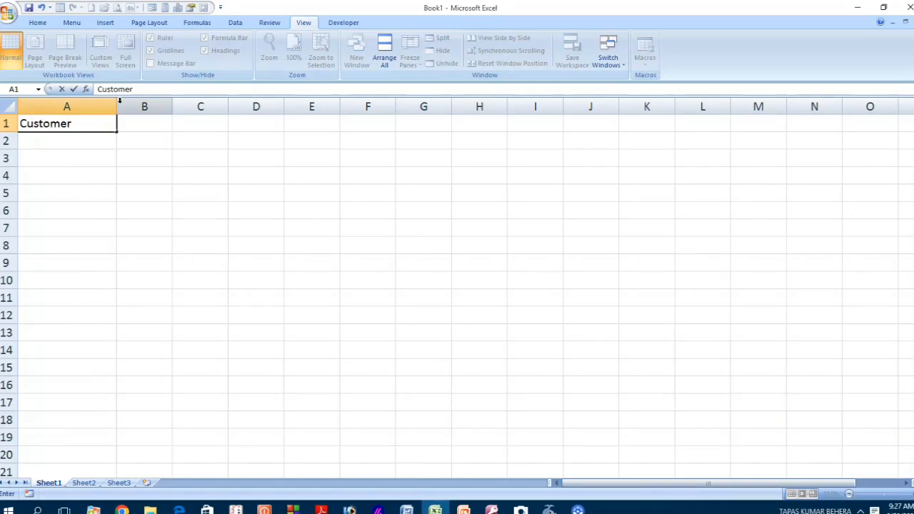
Step: Enter the column headers Customer Name, Bank Name and FD Amount in cells A1 to C1
type("Name")
key("Tab")
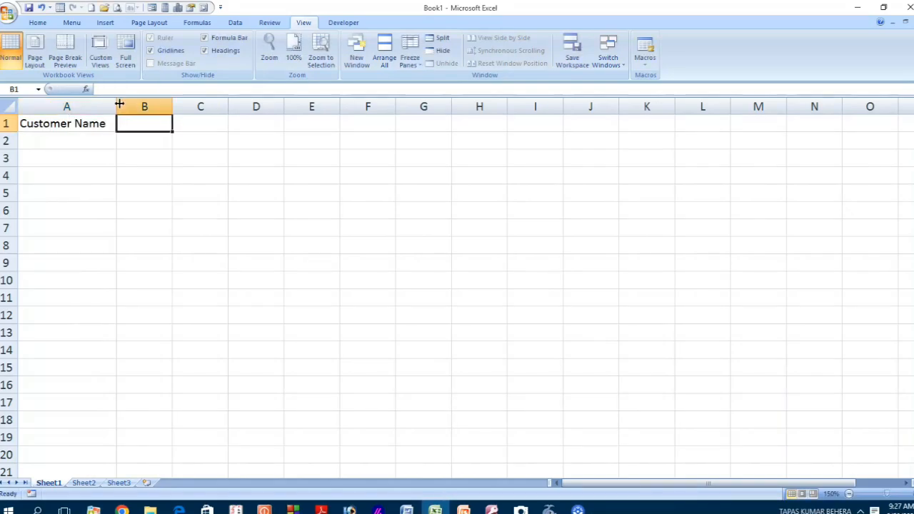
type("Bank")
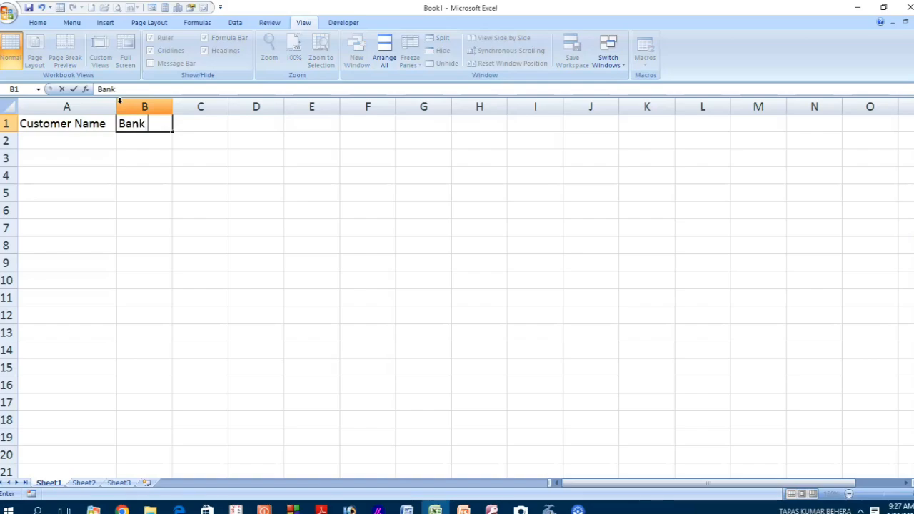
type(" Name")
key("Tab")
type("F")
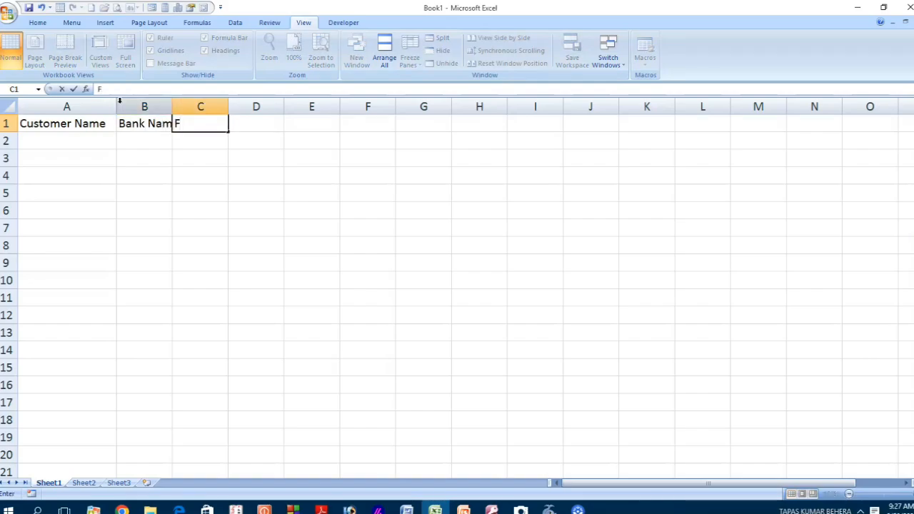
type("D Amount")
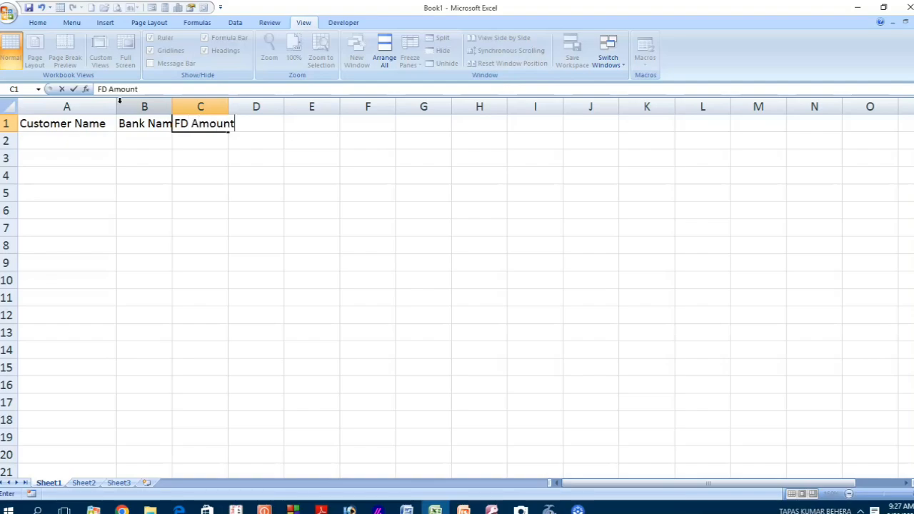
key("Tab")
Step: Add the headers Interest Rate, Time Duration and FV in cells D1 to F1
type("I")
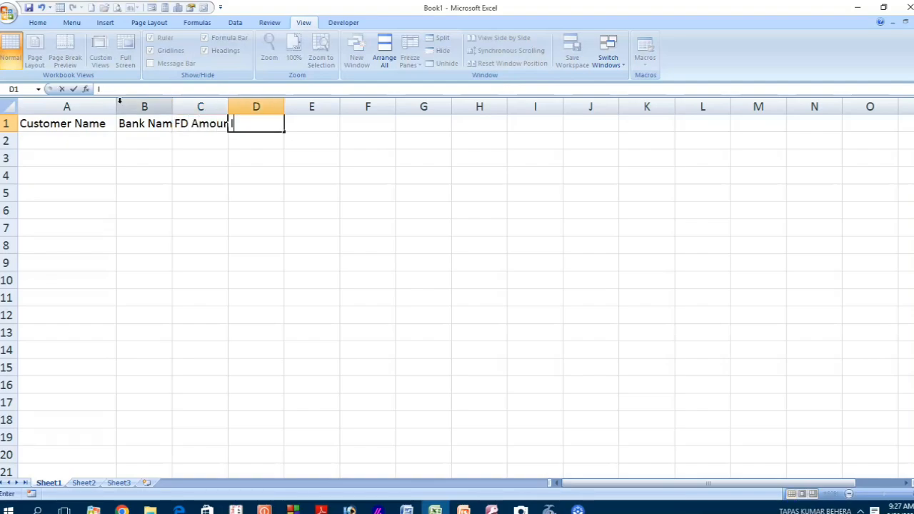
type("nteres")
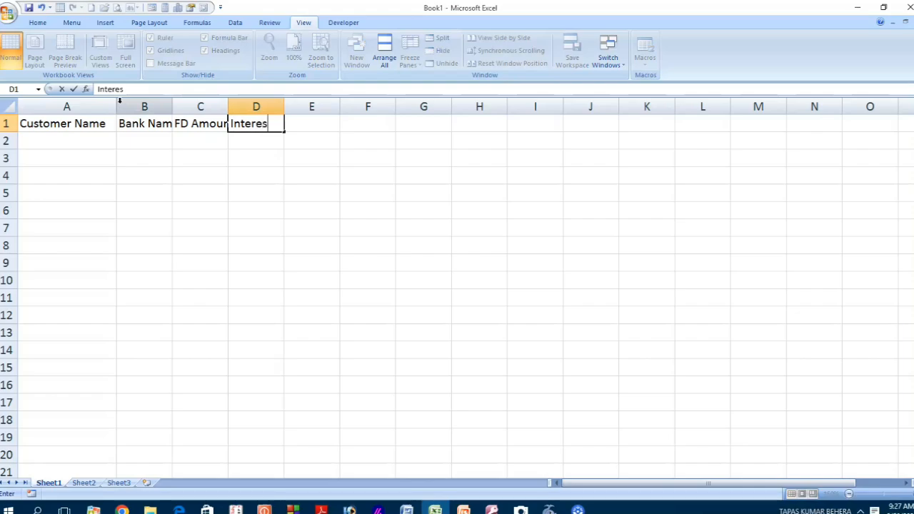
type("t E")
key("BackSpace")
type("Rate")
key("Tab")
type("T")
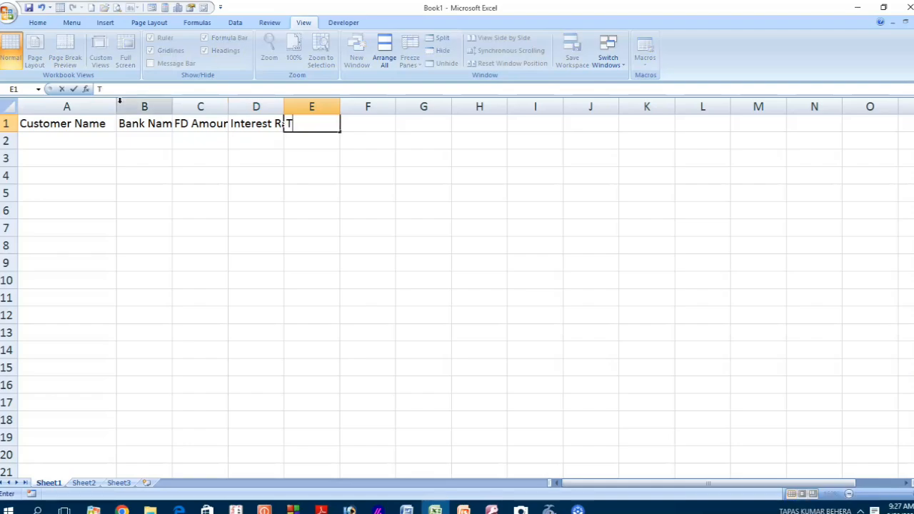
type("ime Durat")
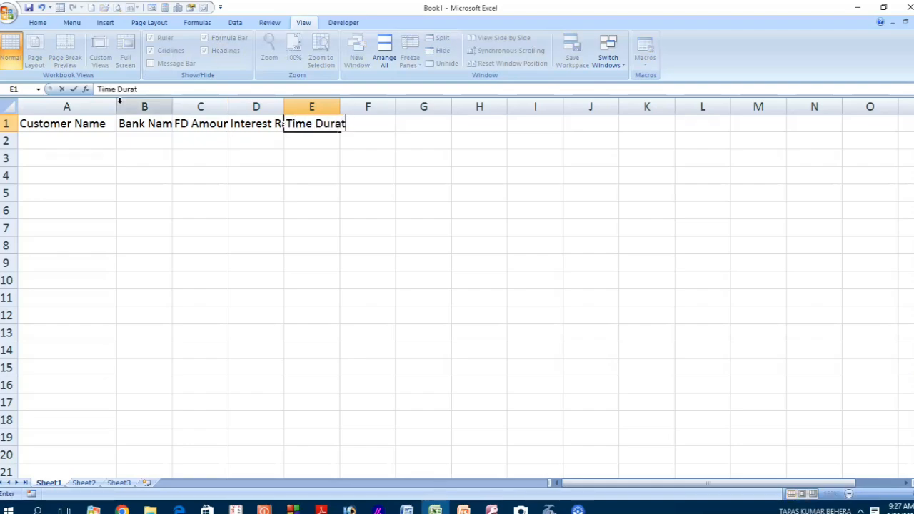
type("ion")
key("Tab")
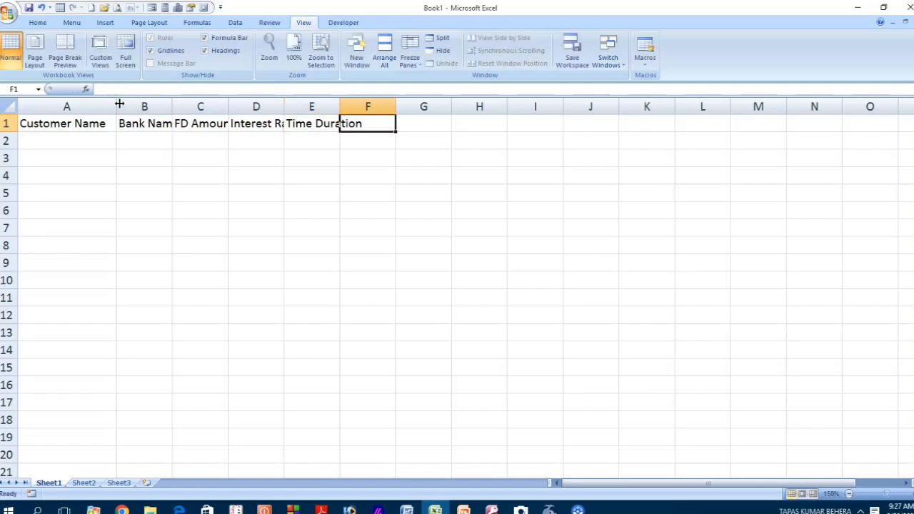
type("FV")
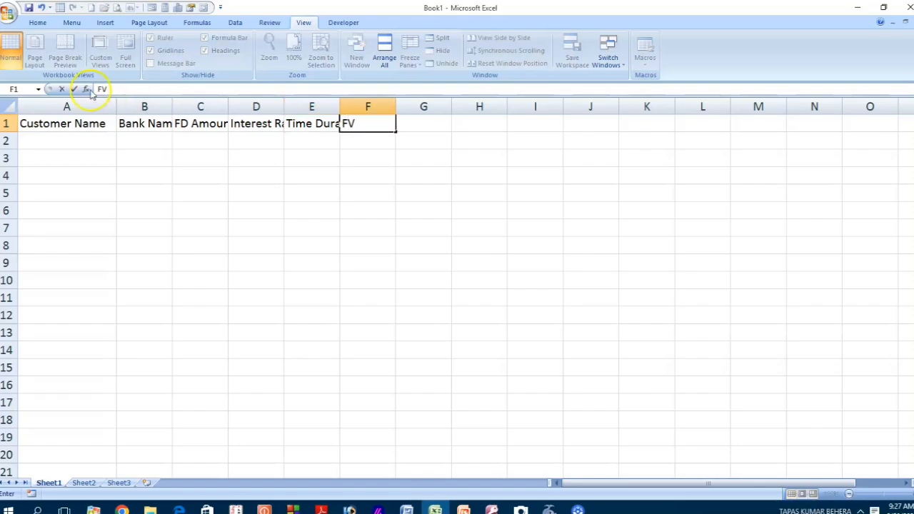
Step: Widen columns B through E so their headers fit, and widen the FV column as well
left_click(165, 107)
left_click_drag(173, 106, 305, 107)
left_click(245, 123)
left_click(334, 125)
double_click(361, 105)
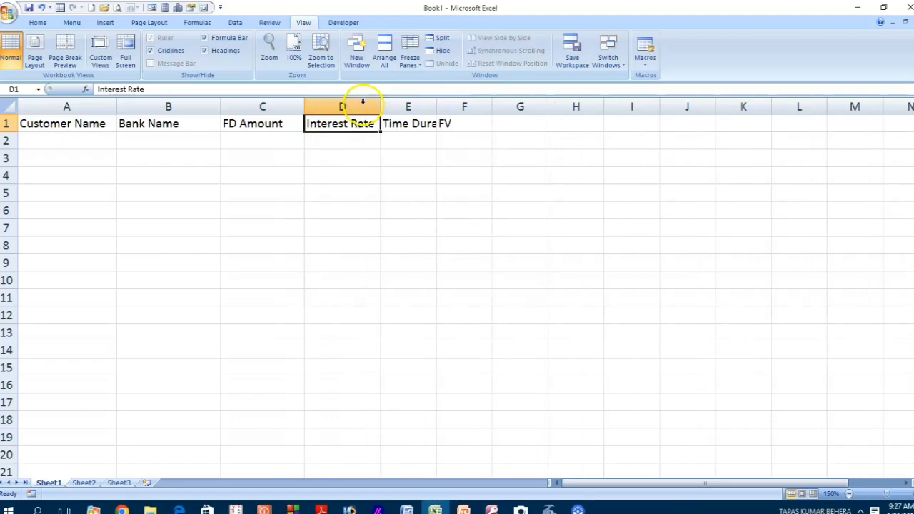
left_click(422, 105)
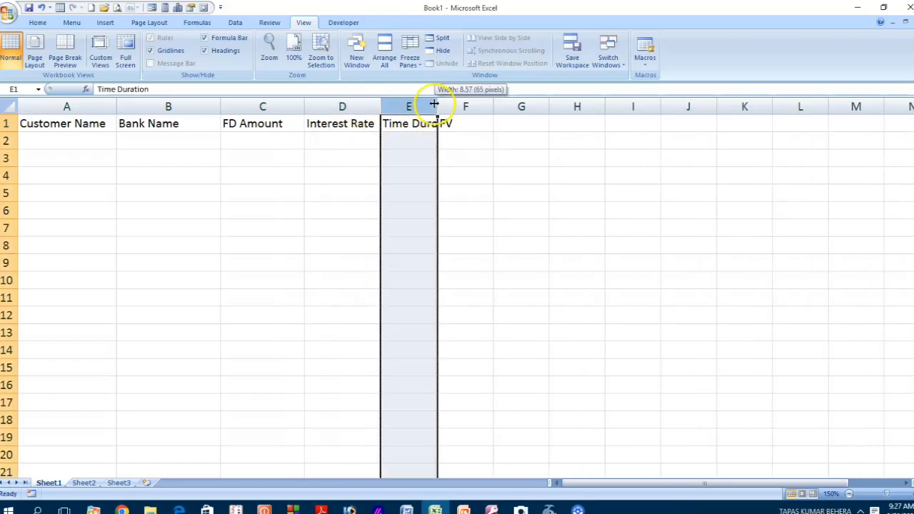
double_click(436, 104)
left_click(509, 106)
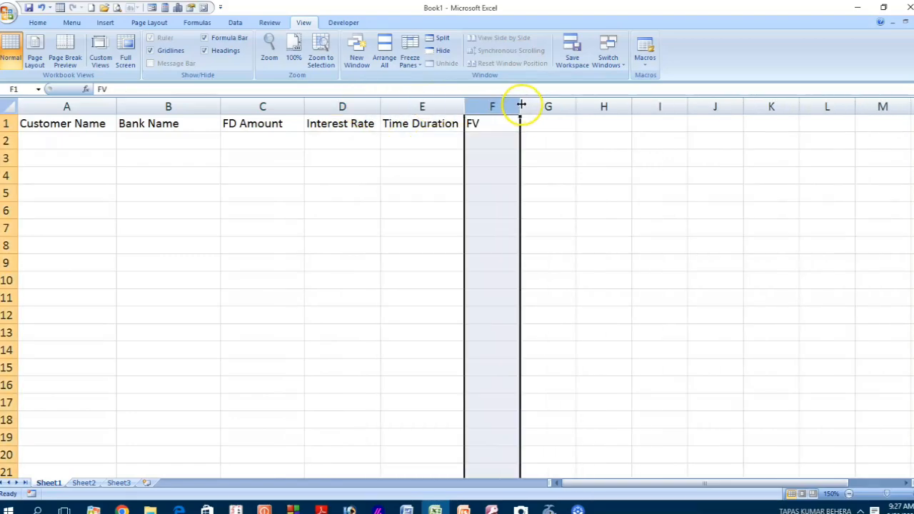
left_click_drag(520, 105, 562, 104)
Step: Make the header row A1:F1 bold
left_click_drag(514, 123, 59, 108)
left_click(38, 22)
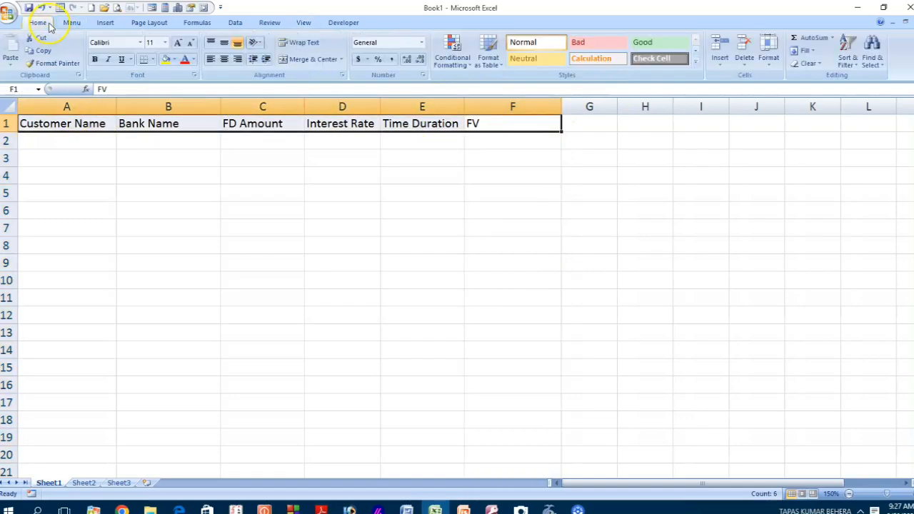
left_click(96, 59)
Step: Enter the first two customers' full names in cells A2 and A3
left_click(85, 147)
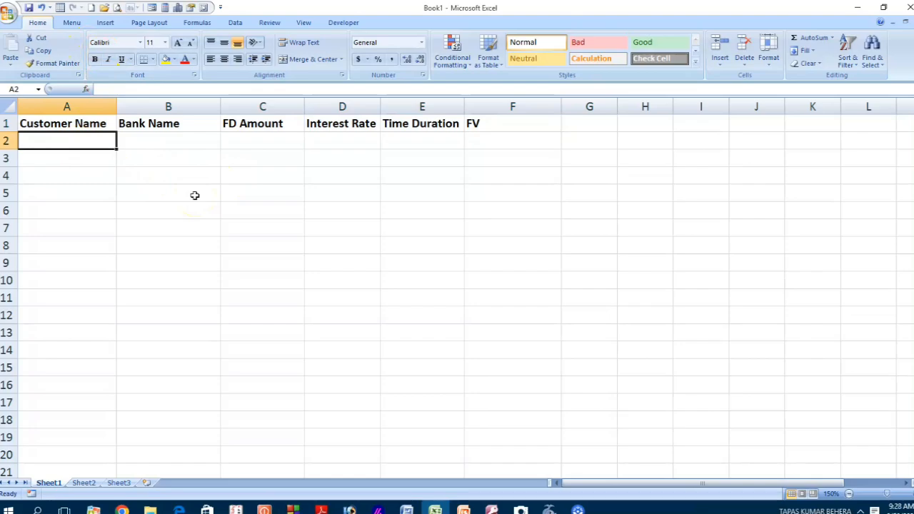
type("L")
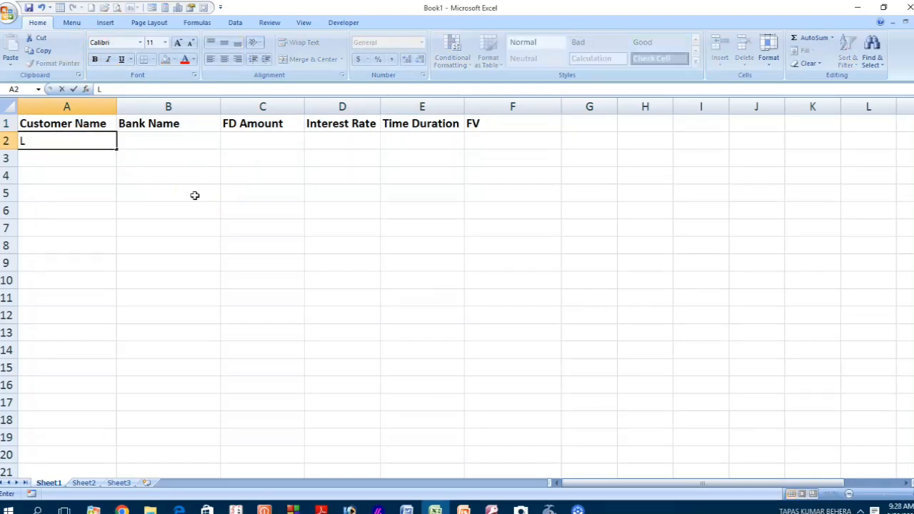
type("oknath")
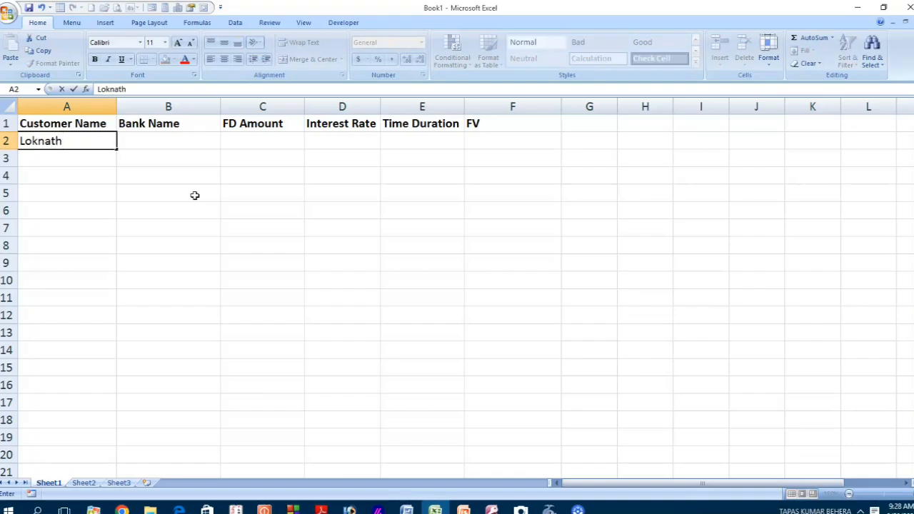
type(" Dahu")
key("BackSpace")
key("BackSpace")
key("BackSpace")
key("BackSpace")
type("Sahu")
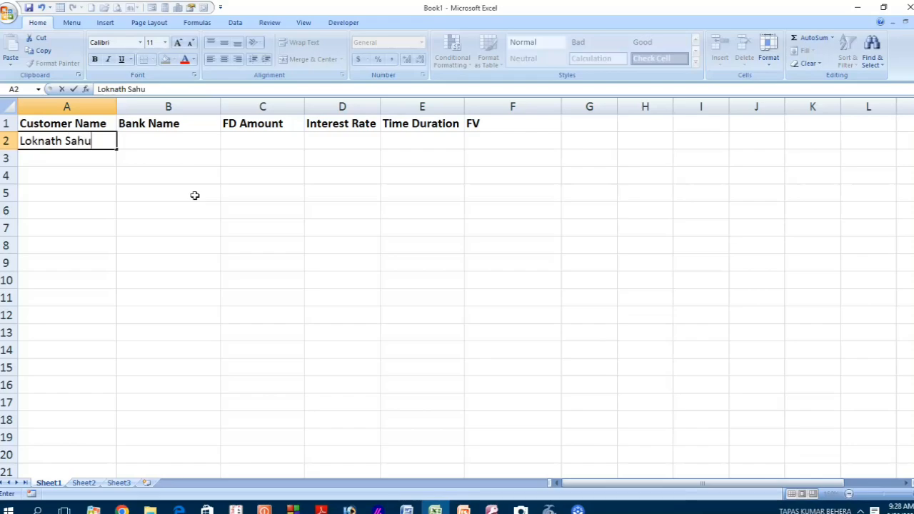
key("Return")
type("Pra")
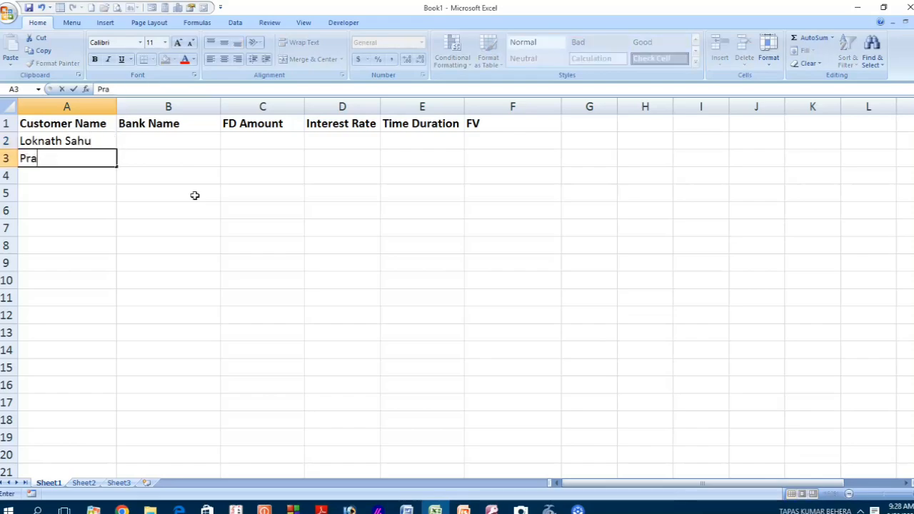
type("kash Majhi")
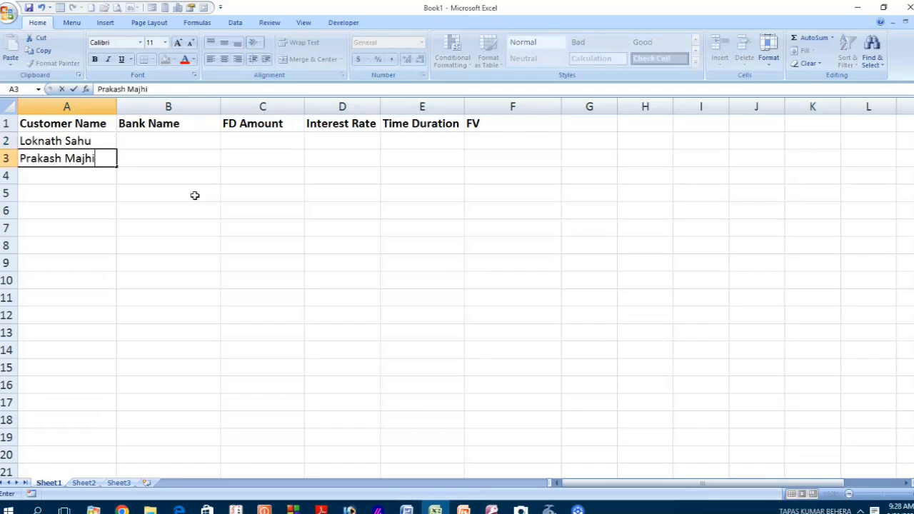
key("Return")
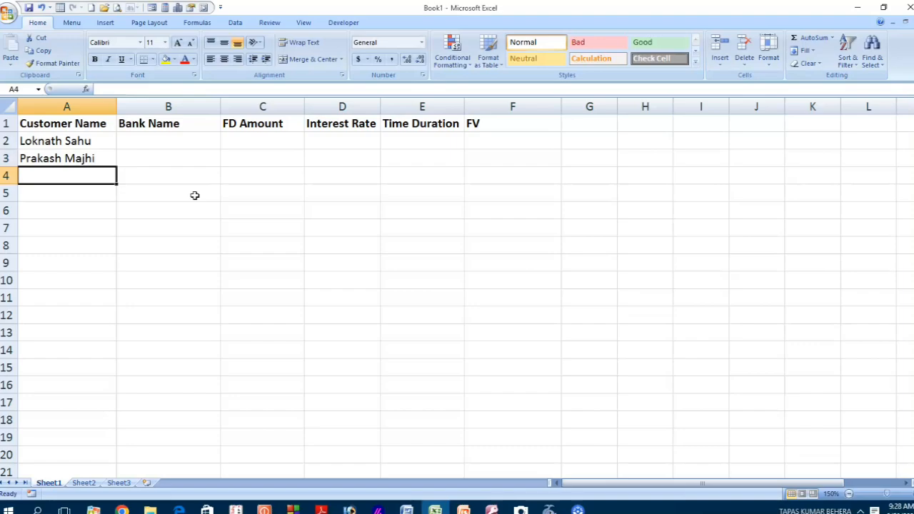
Step: Enter the remaining three customers' full names in cells A4 to A6
type("Manish")
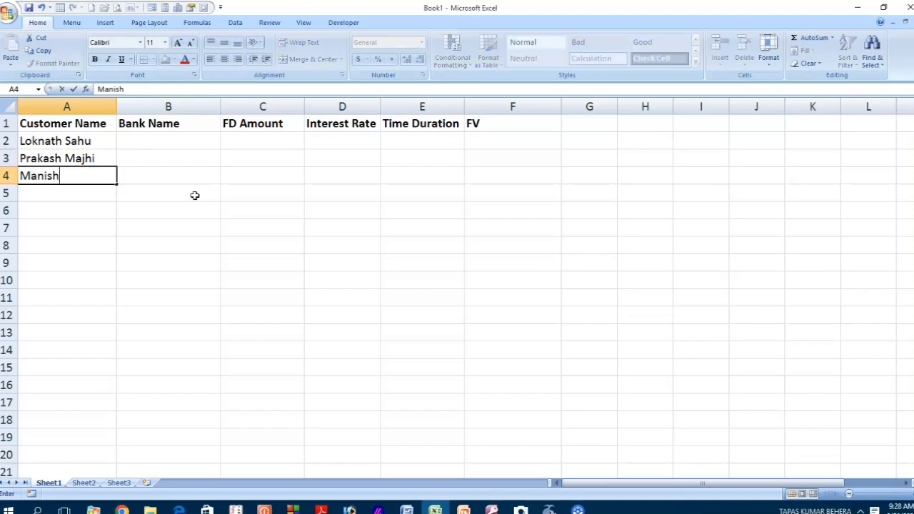
type("a Rani")
key("Return")
type("P")
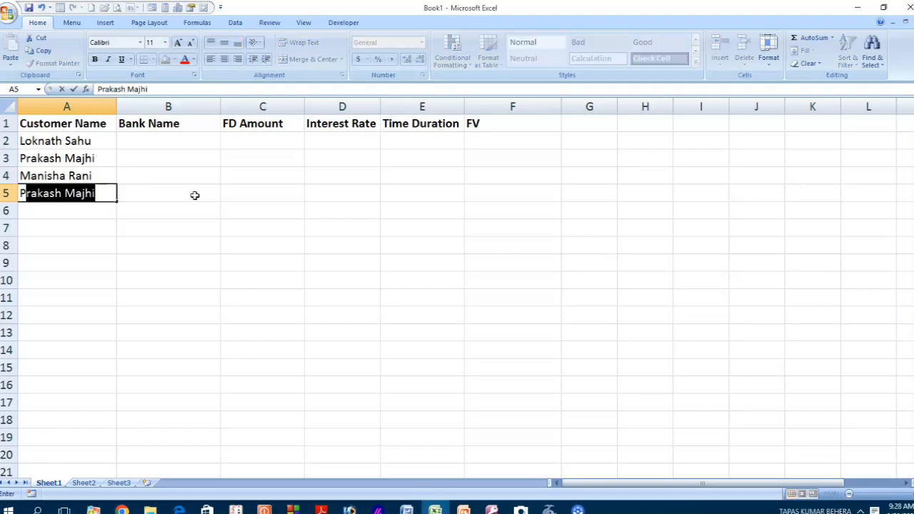
type("iyush ")
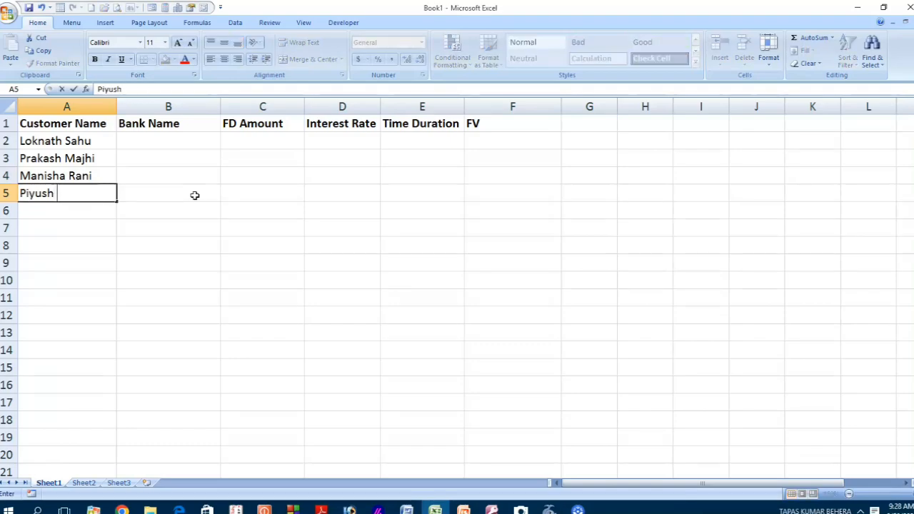
type("Behera")
key("Return")
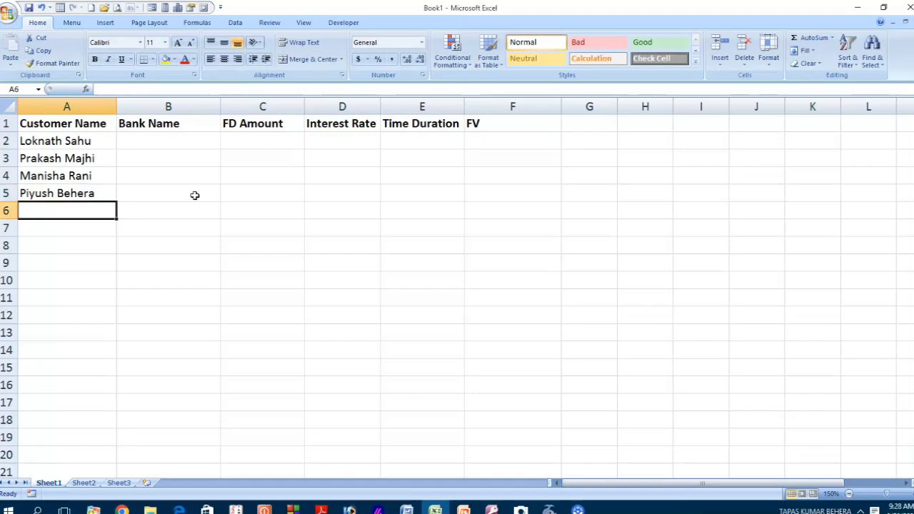
type("Shri")
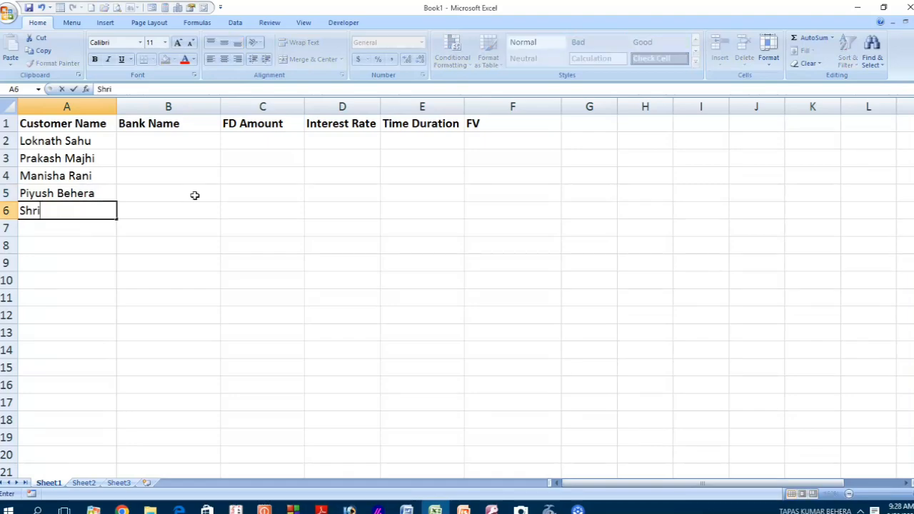
type("ya Naik")
key("Up")
Step: Fill in HDFC Bank and IDFC Bank as the bank names in cells B2 and B3
key("Up")
key("Up")
key("Up")
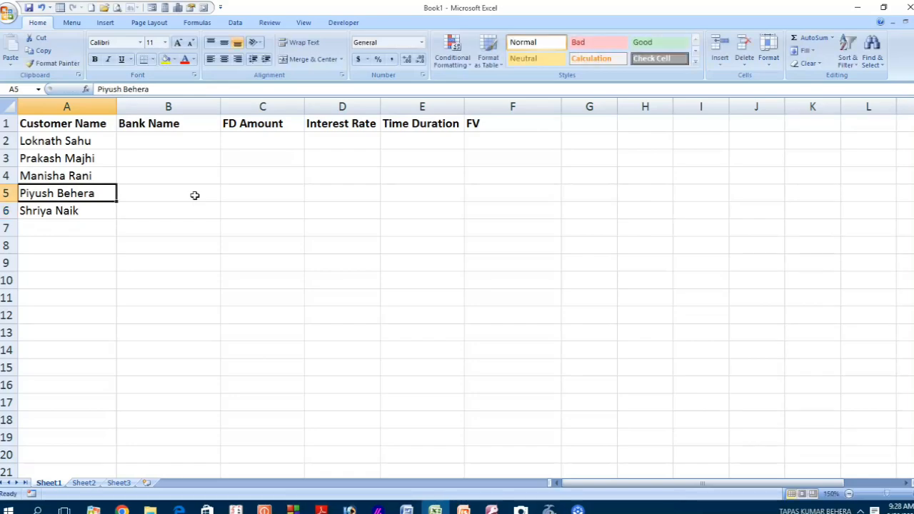
key("Right")
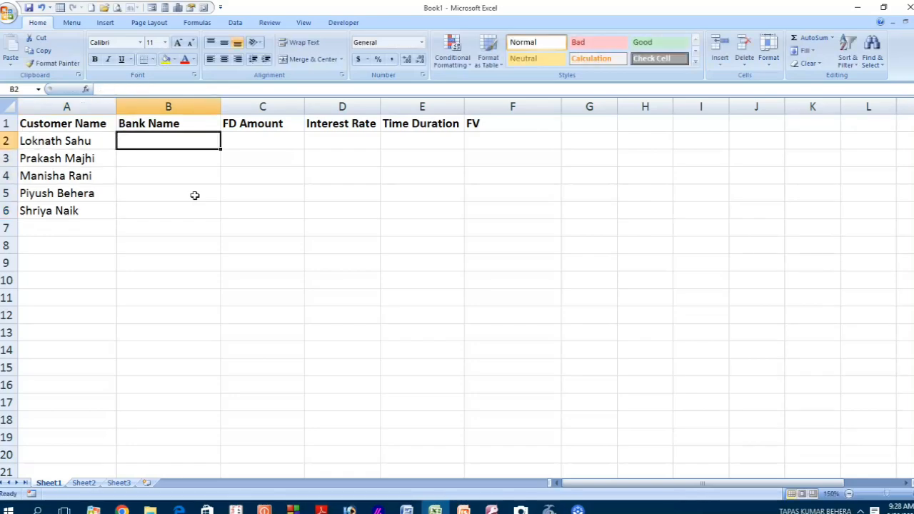
type("HDFC ")
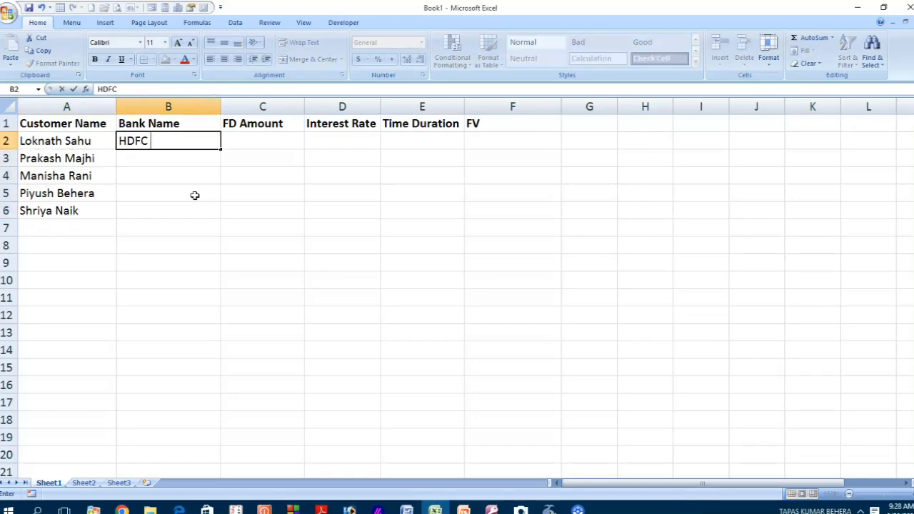
type("Bank")
key("Return")
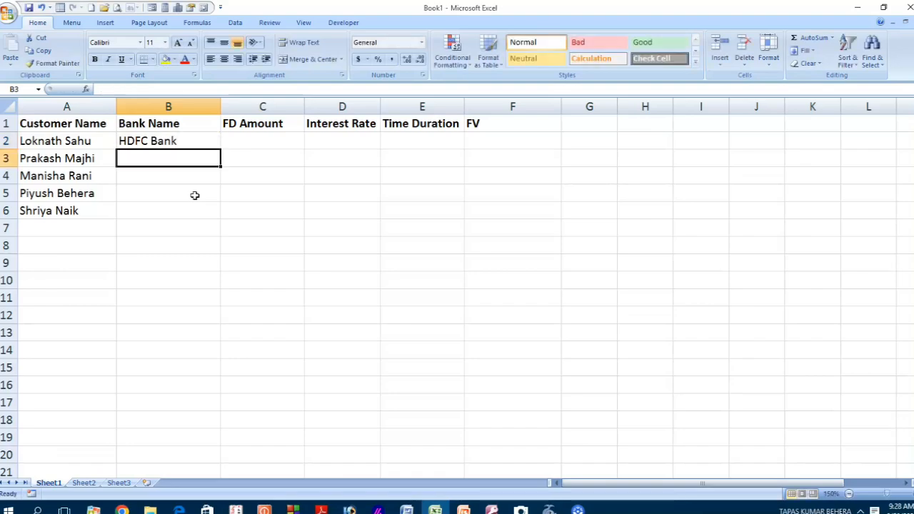
type("IDF")
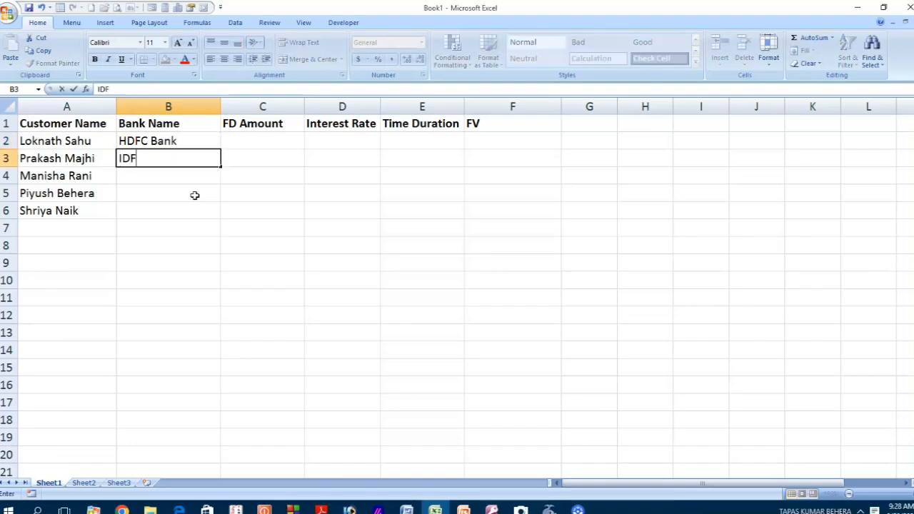
type("C Bank")
key("Return")
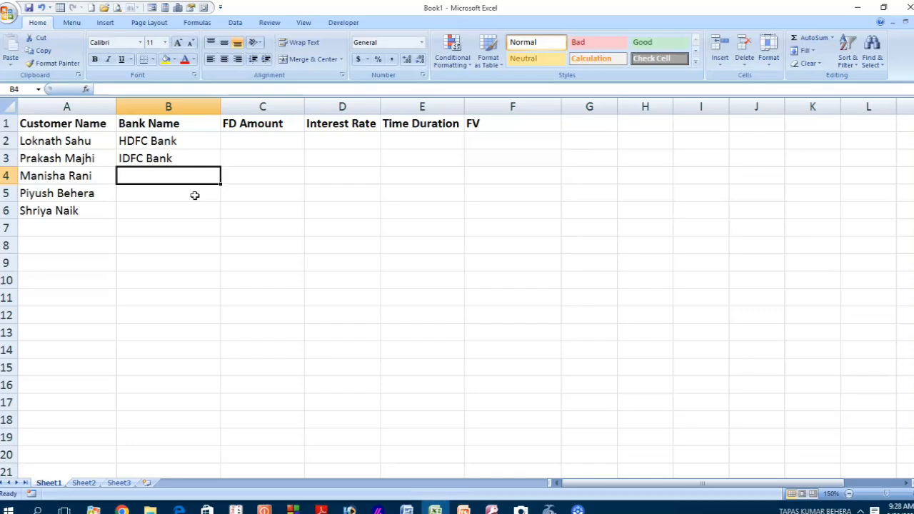
Step: Fill in ICICI Bank, SBI Bank and Canara Bank as the bank names in cells B4 to B6
type("ICICI")
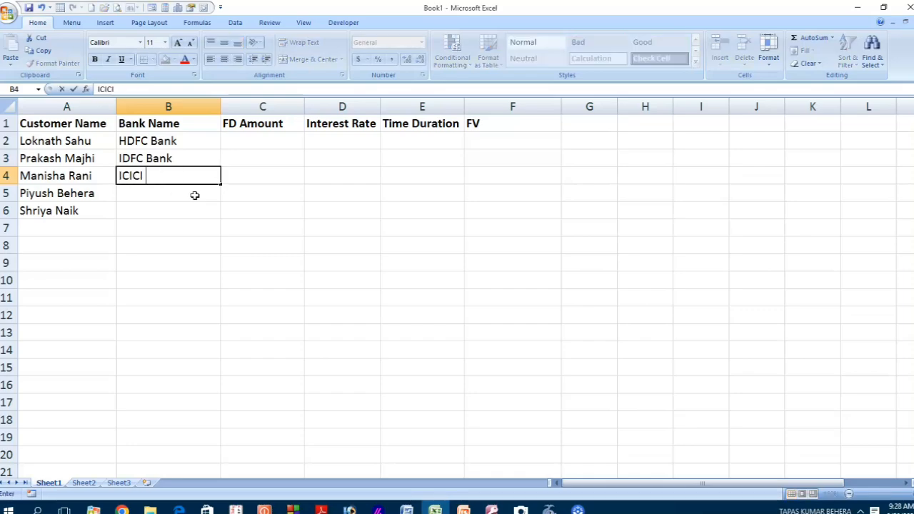
type(" Bank")
key("Return")
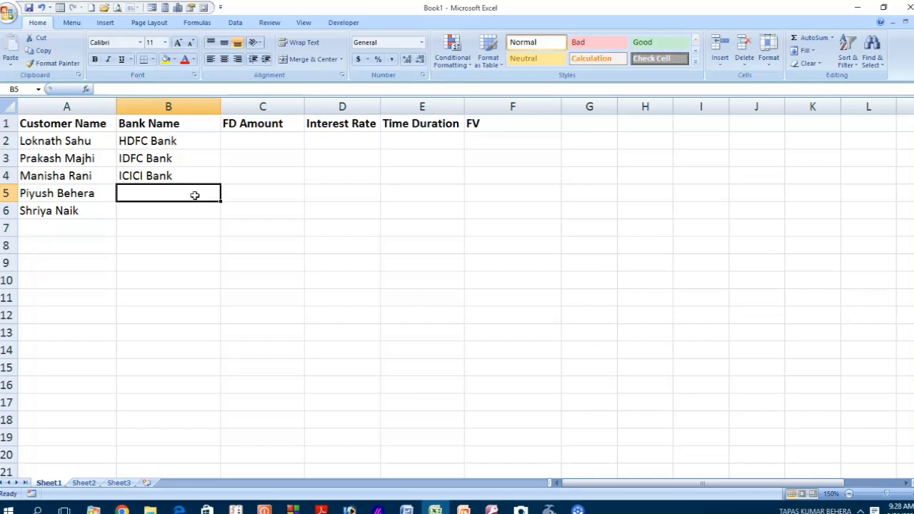
type("SBI ")
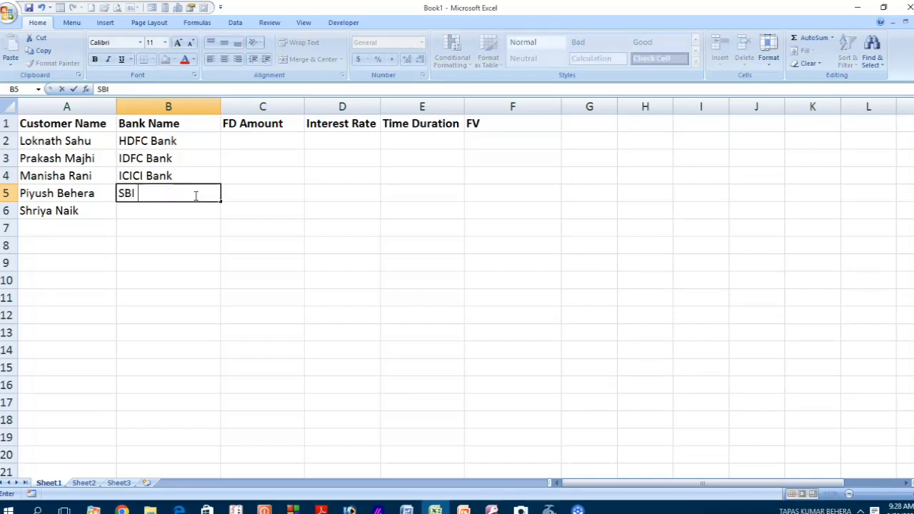
type("Bank")
key("Return")
type("C")
key("BackSpace")
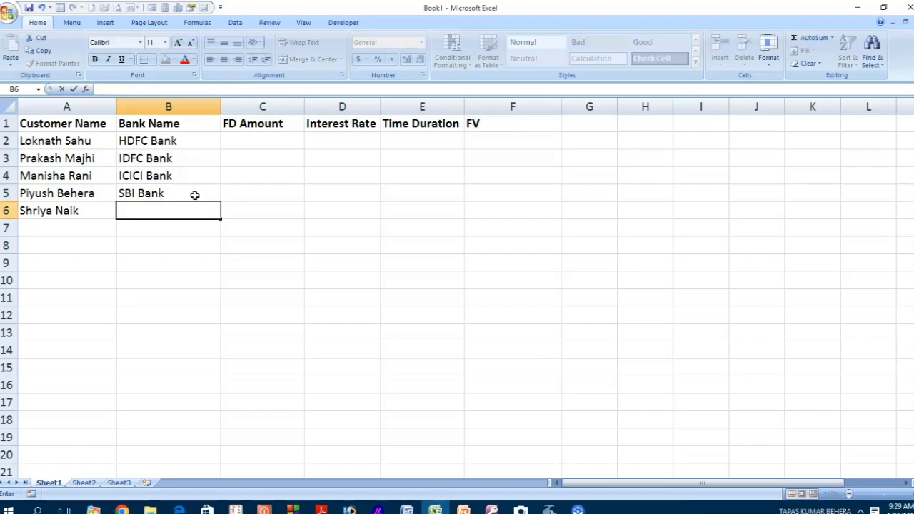
type("Canara Bank")
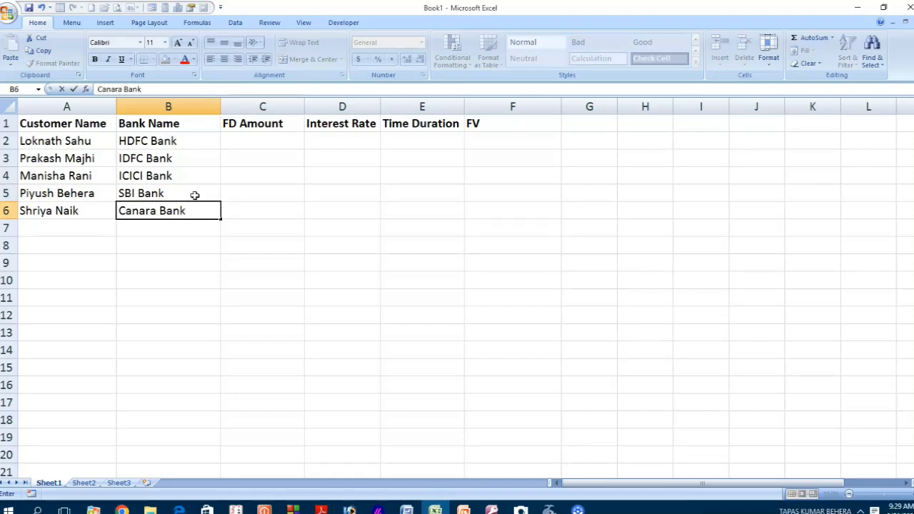
key("Up")
Step: Enter the first two FD amounts, 250000 in cell C2 and 500000 in C3
key("Up")
key("Up")
key("Up")
key("Right")
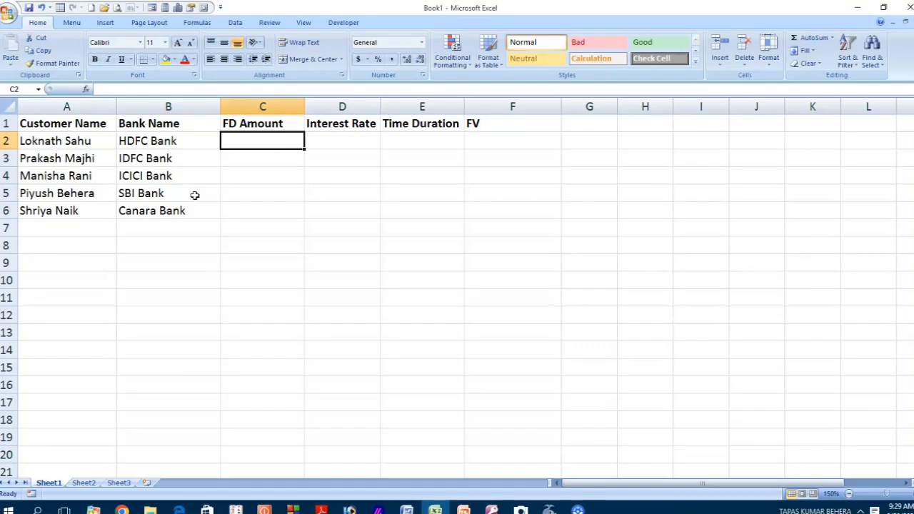
left_click(250, 140)
type("250000")
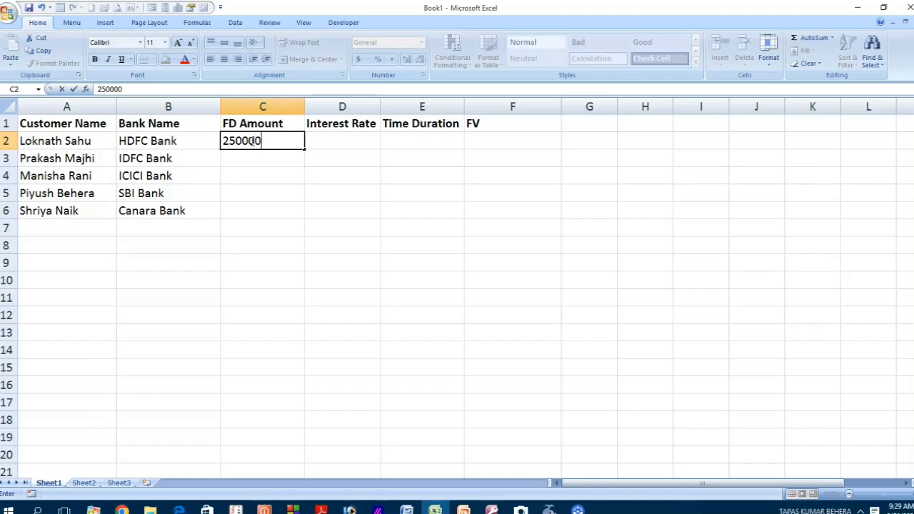
key("Return")
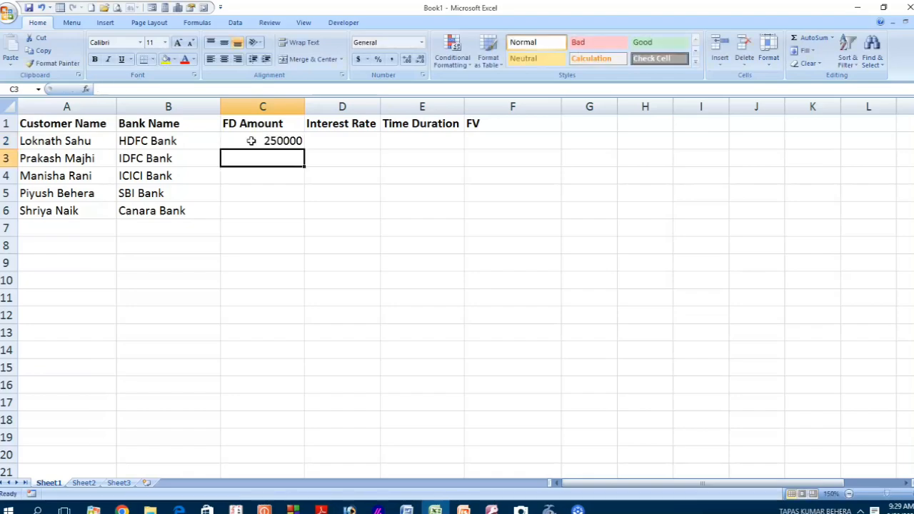
type("500000")
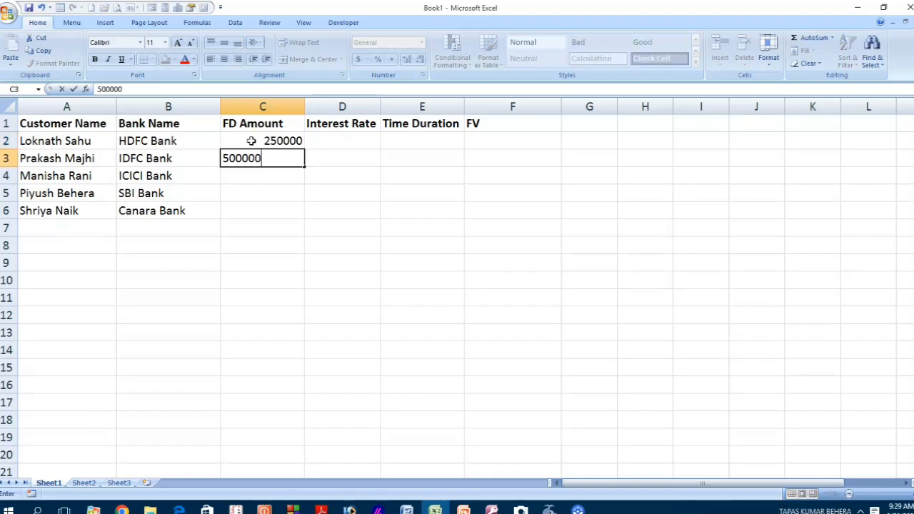
key("Return")
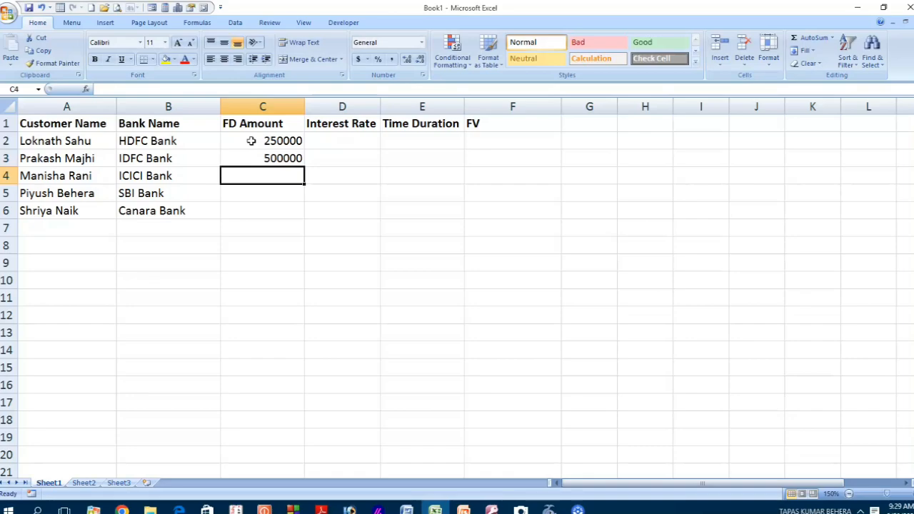
Step: Enter the remaining FD amounts 1000000, 200000 and 100000 in cells C4 to C6
type("1000000")
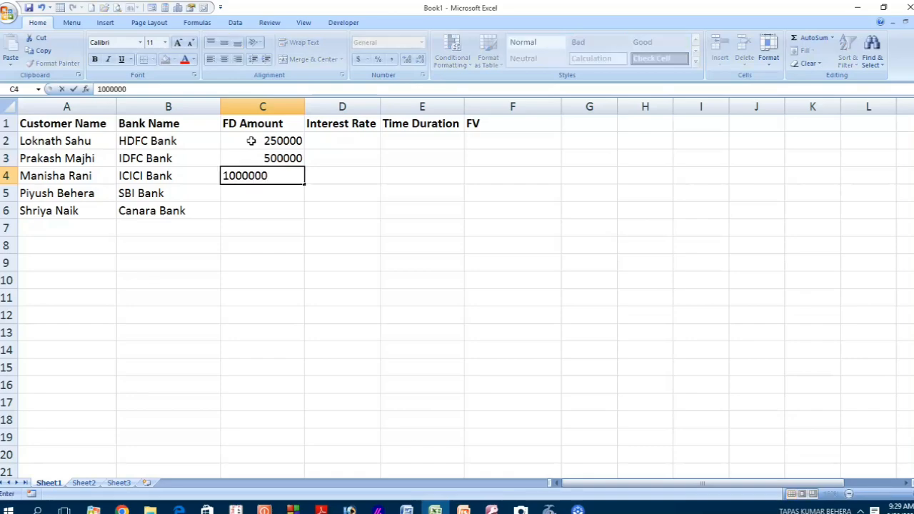
key("Return")
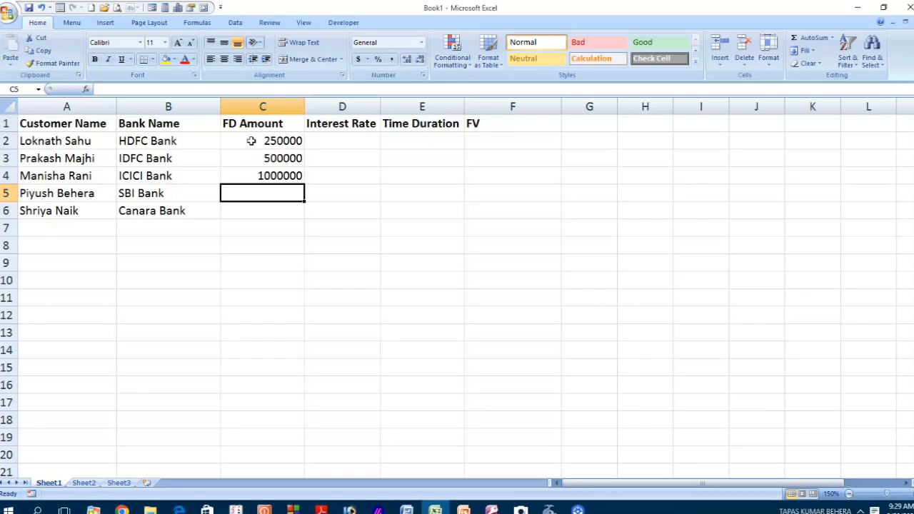
type("200000")
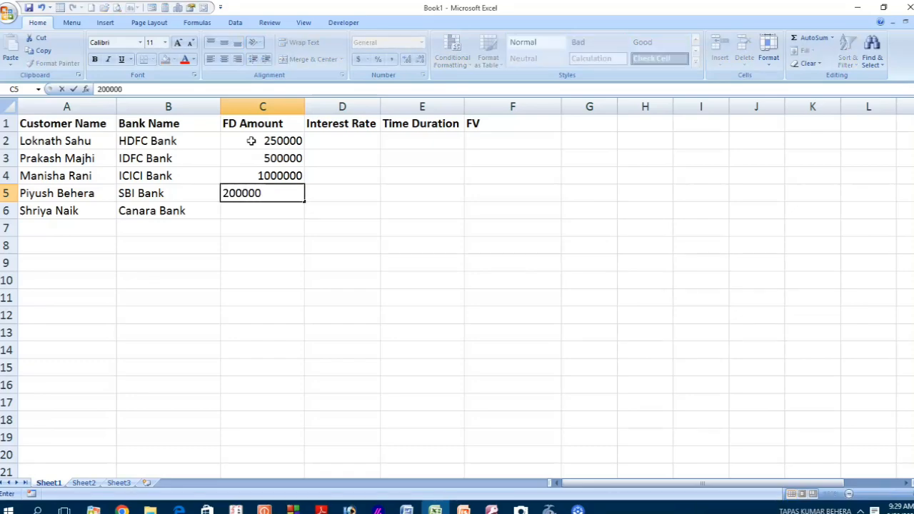
key("Return")
type("100000")
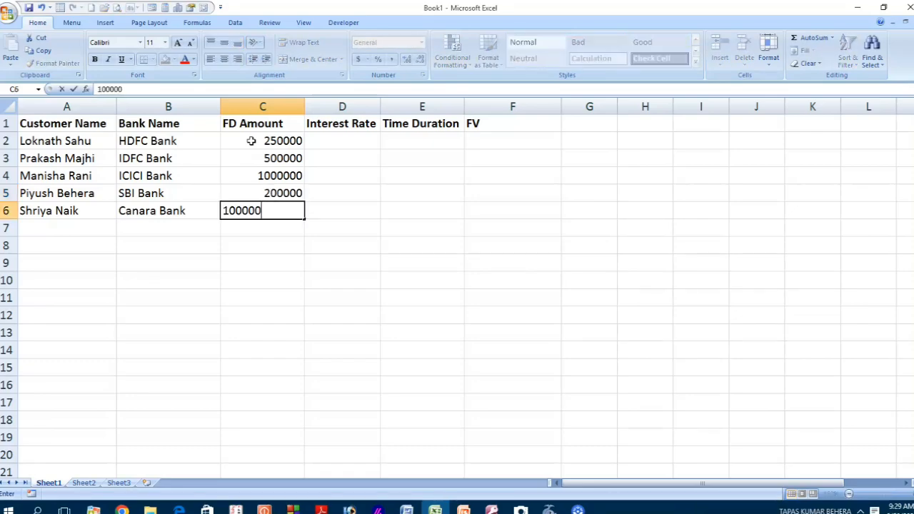
key("Return")
Step: Enter interest rates of 6% in cell D2 and 6.50% in D3
left_click(351, 146)
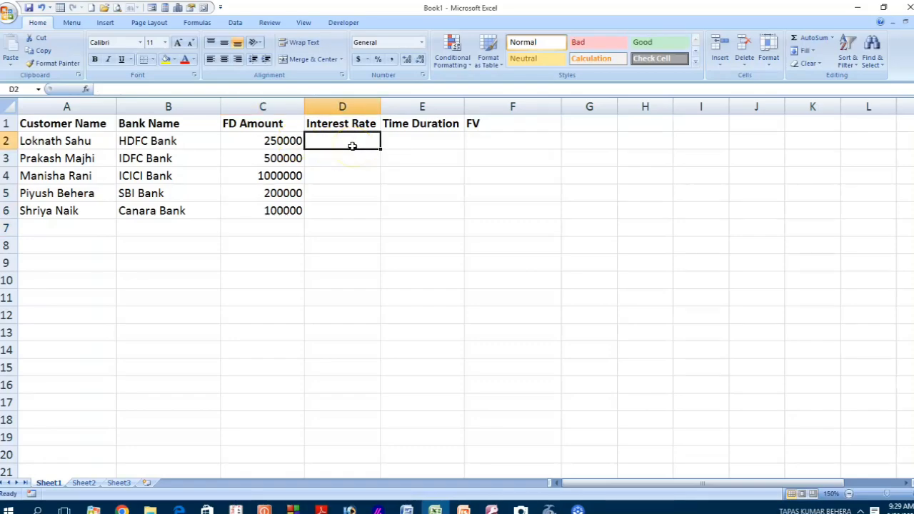
type("6")
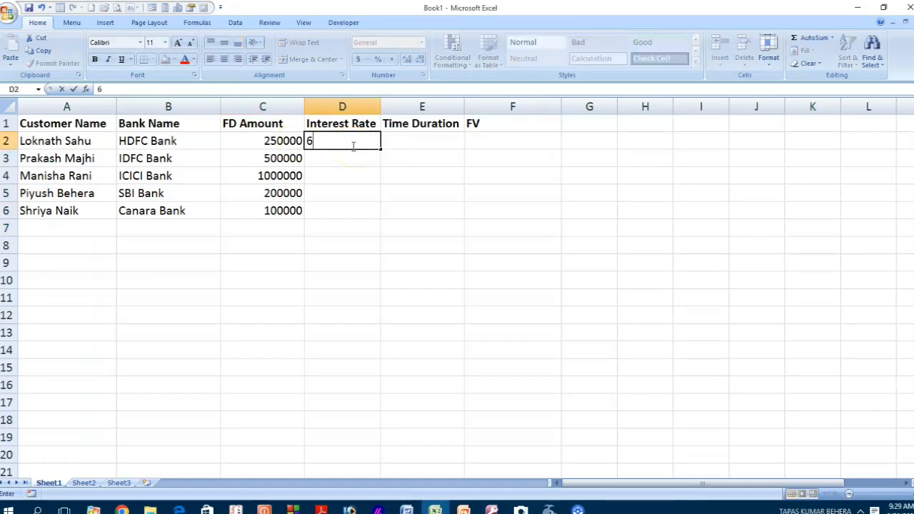
type("%")
key("Return")
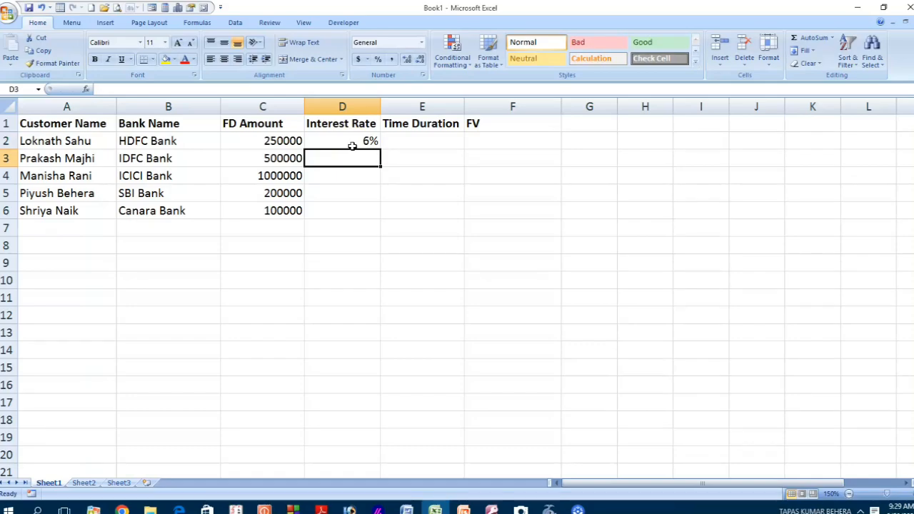
type("6.50")
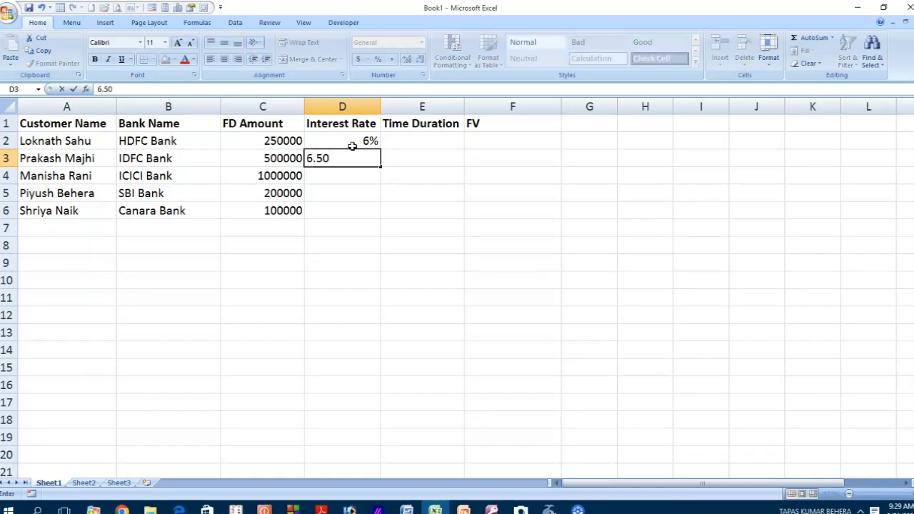
type("%")
key("Return")
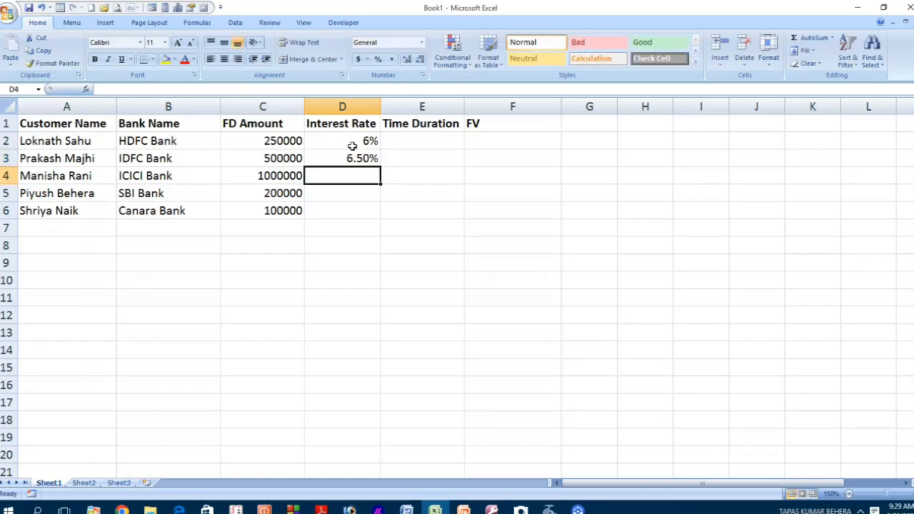
Step: Enter interest rates of 7.25%, 7% and 5% in cells D4 to D6
type("7.25")
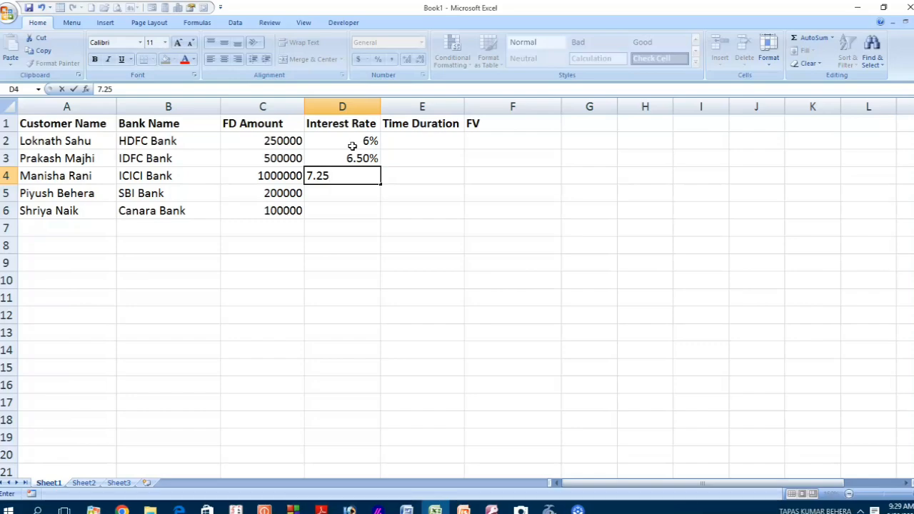
type("%")
key("Return")
type("7%")
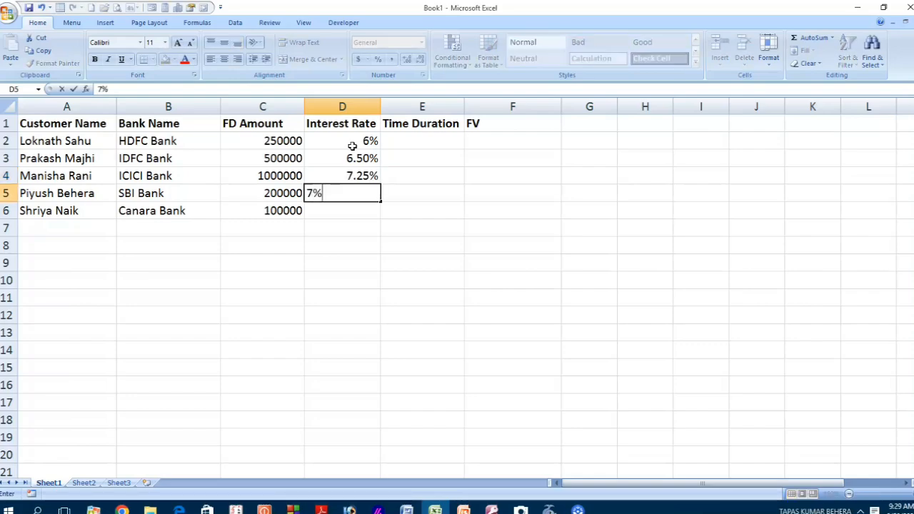
key("Return")
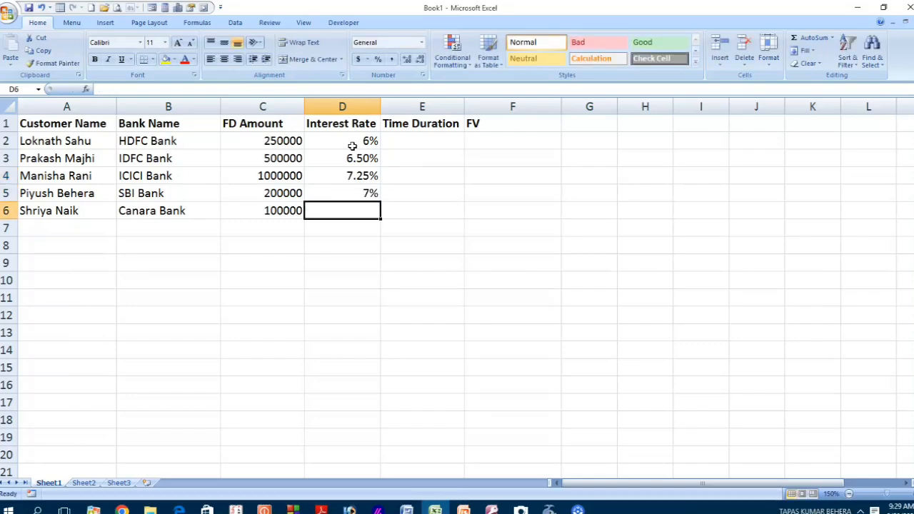
type("5")
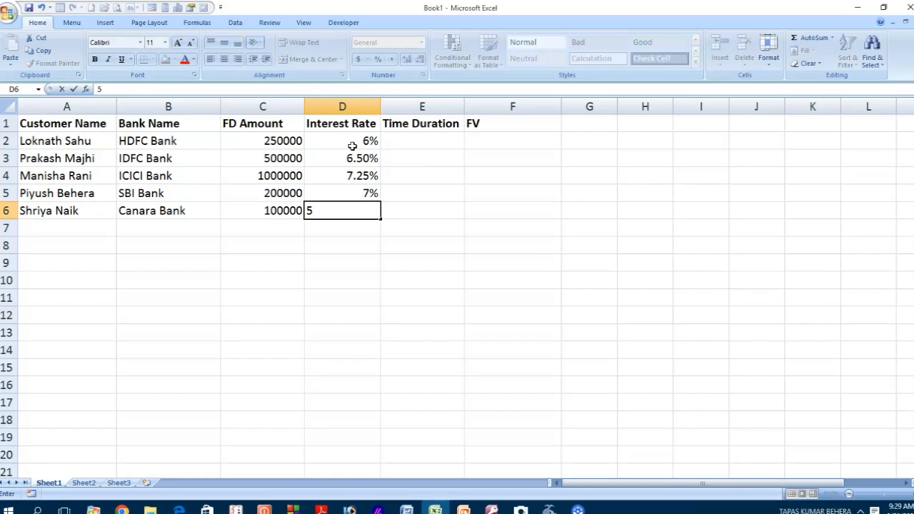
type("%")
Step: Fill the Time Duration column with 2, 3, 5, 4 and 2 in cells E2 to E6
left_click(435, 137)
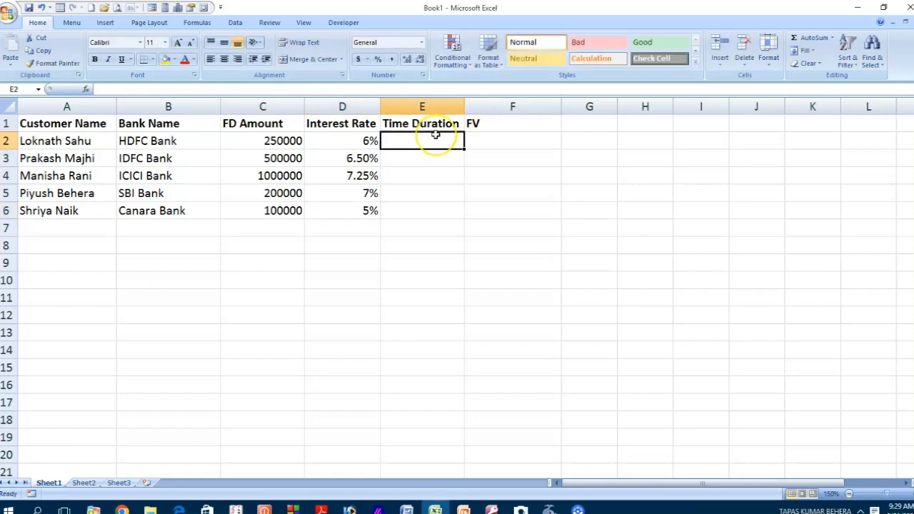
type("2")
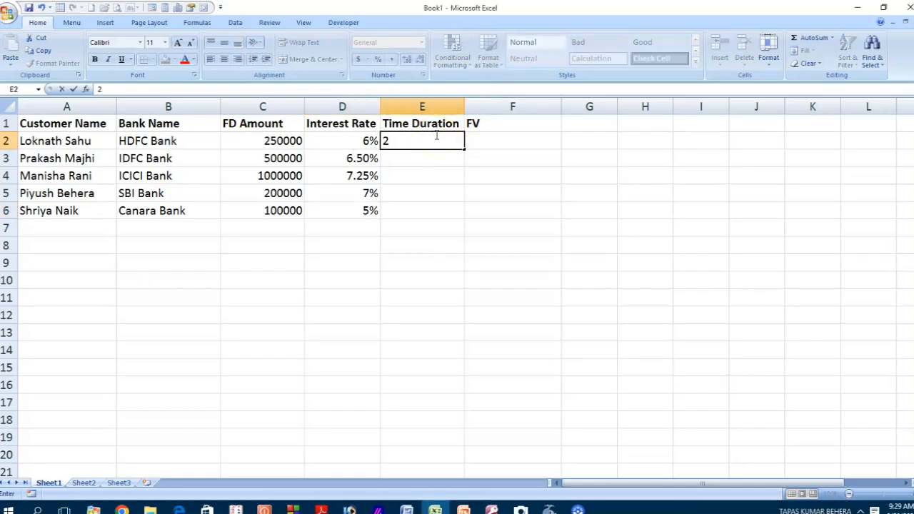
key("Return")
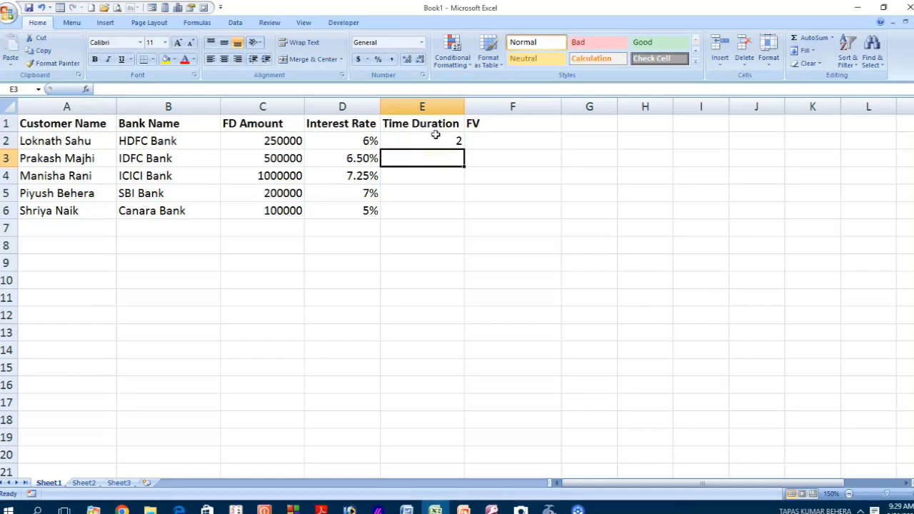
type("3")
key("Return")
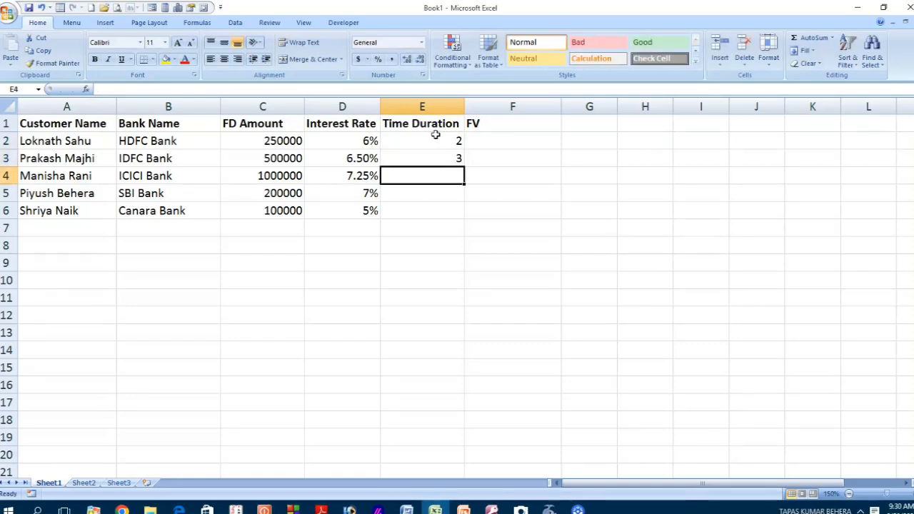
type("5")
key("Return")
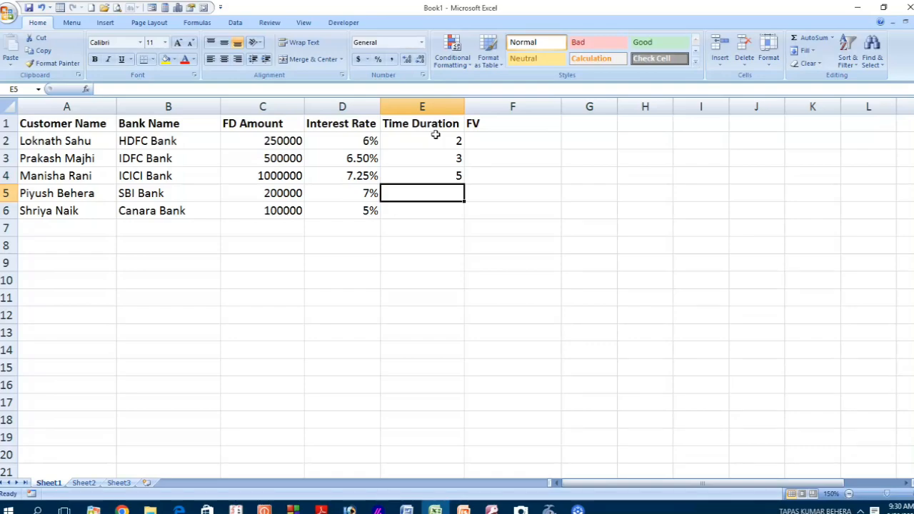
type("4")
key("Return")
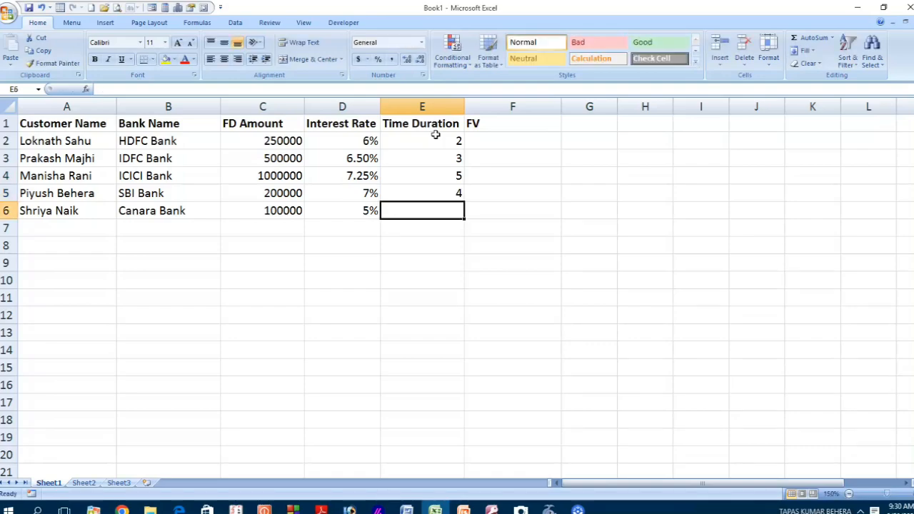
type("2")
key("Return")
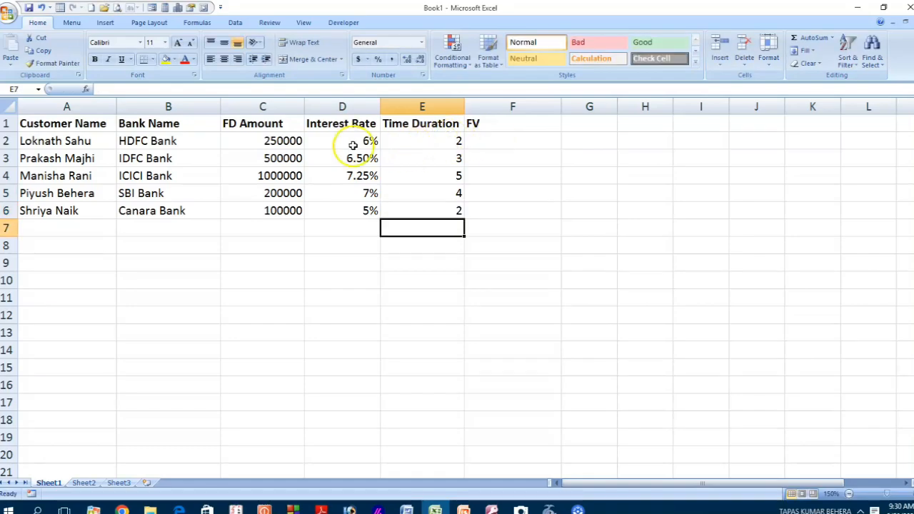
Step: Center the headers and values in the range C1:F6 horizontally
left_click_drag(265, 140, 493, 213)
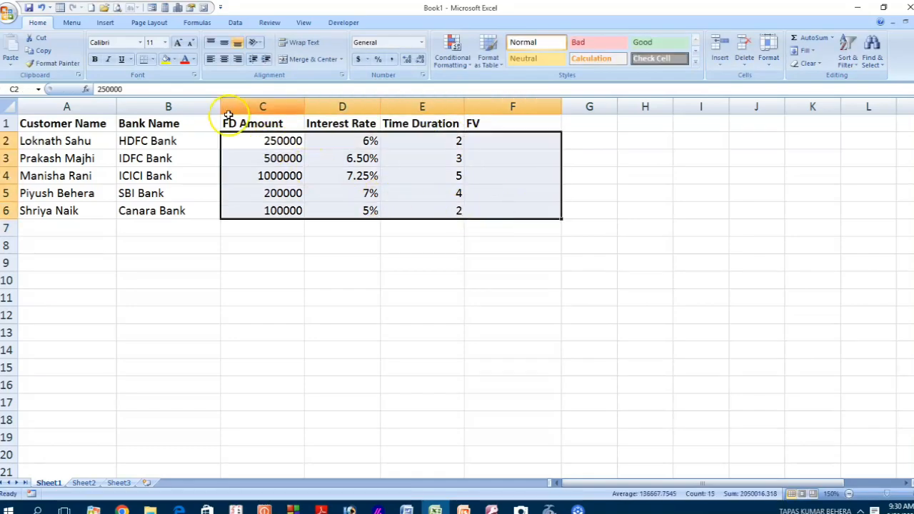
left_click(224, 59)
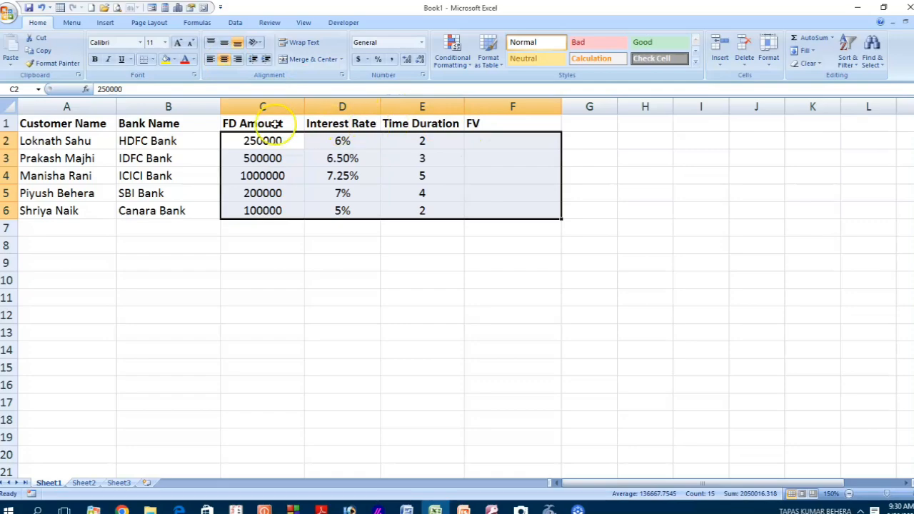
left_click_drag(274, 127, 500, 209)
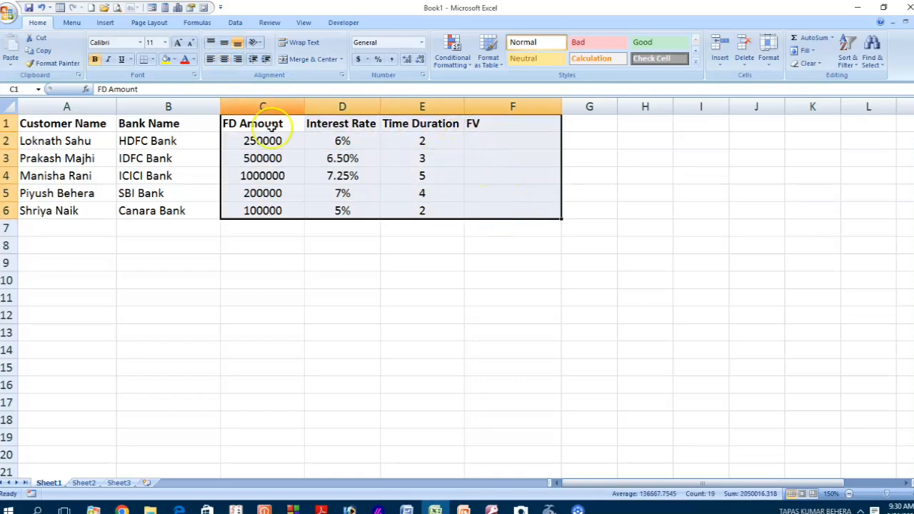
left_click(224, 59)
Step: Search for the FV function and insert it into cell F2
left_click(502, 137)
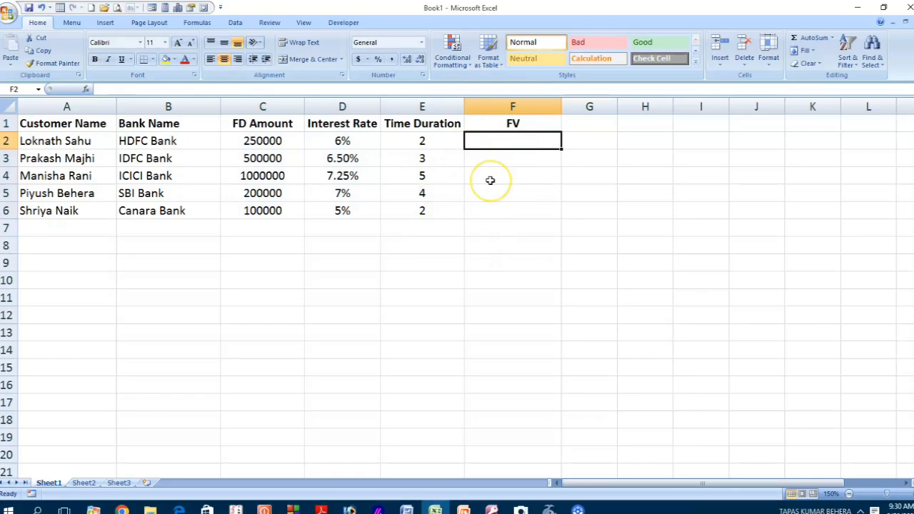
left_click(200, 23)
left_click(13, 50)
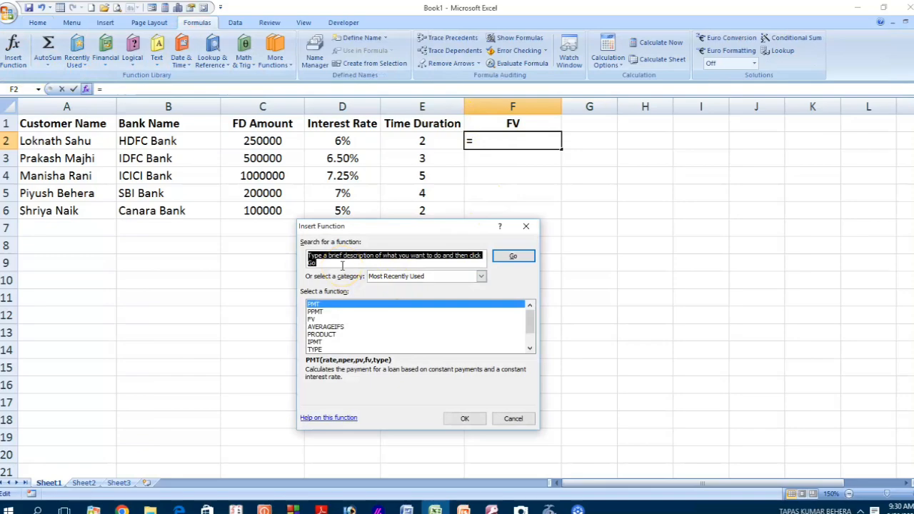
type("FV")
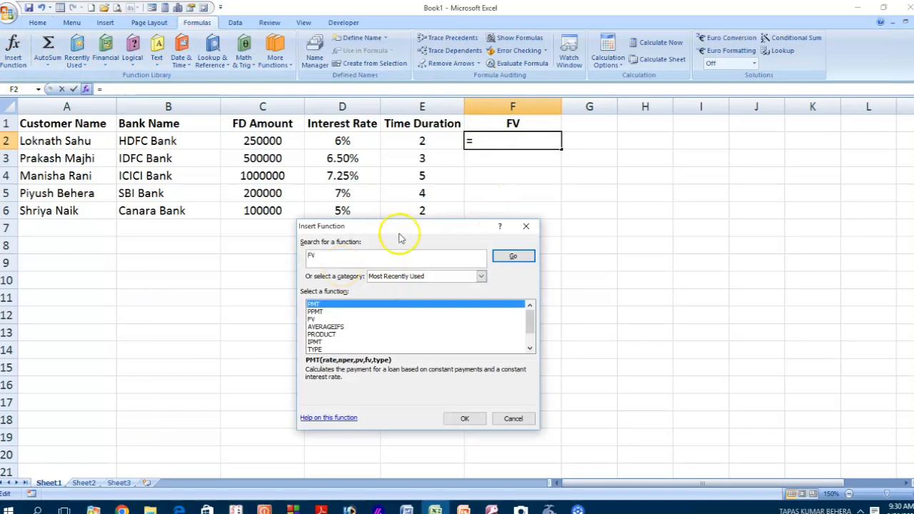
left_click(515, 257)
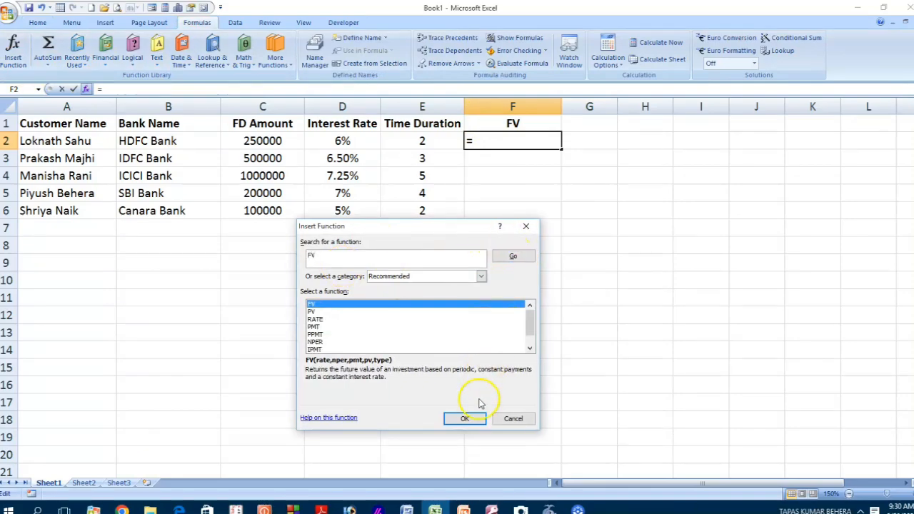
left_click(466, 418)
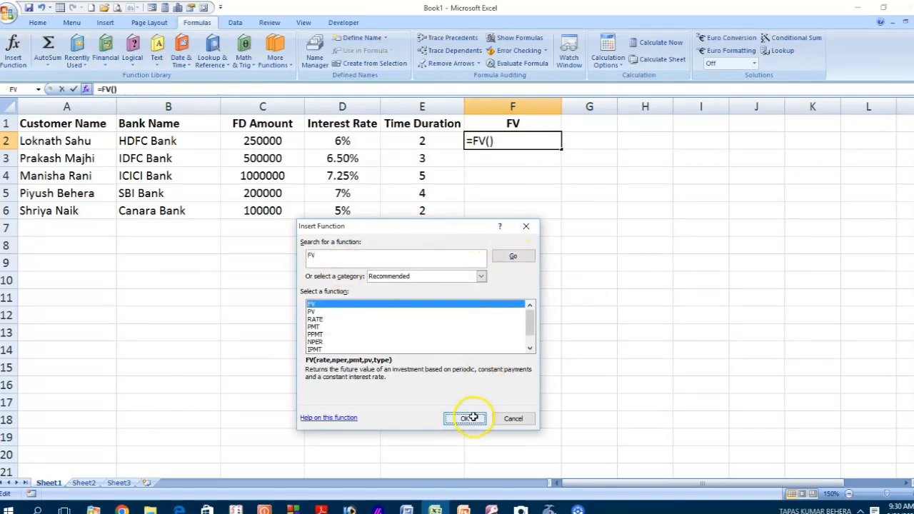
Step: Set the FV arguments to Rate D2, Nper E2, Pv C2 and Type 0, leaving Pmt empty, and copy the formula down to F6
left_click(350, 141)
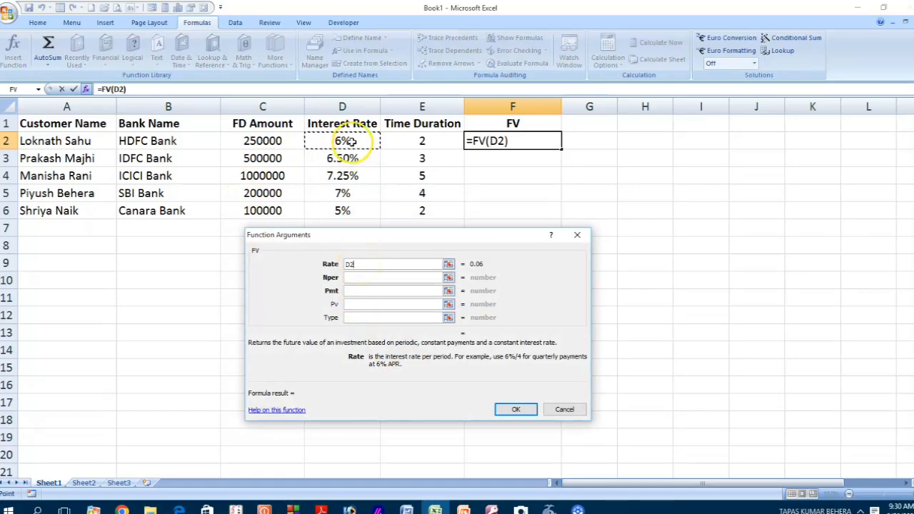
left_click(361, 277)
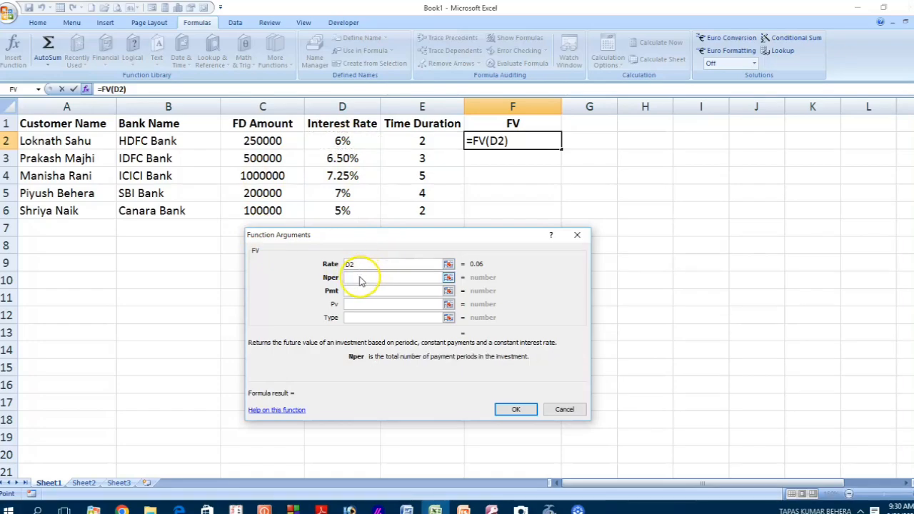
left_click(414, 142)
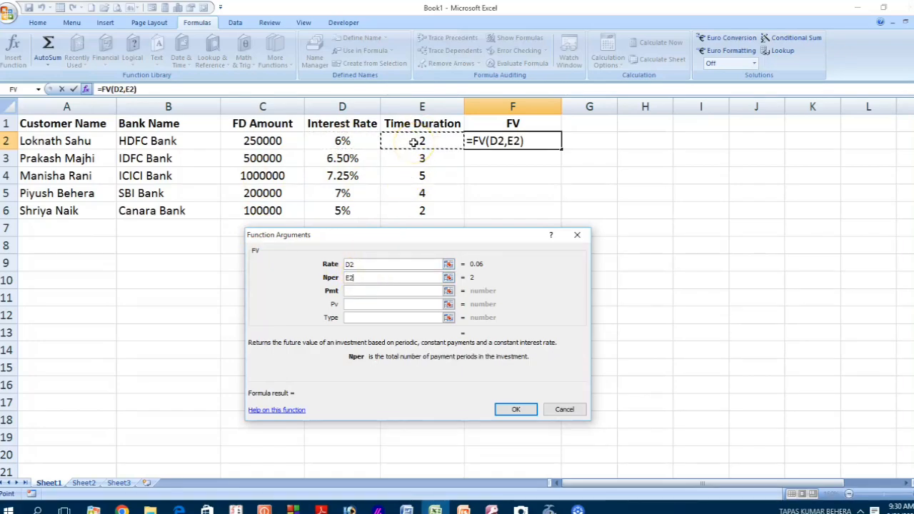
left_click(355, 292)
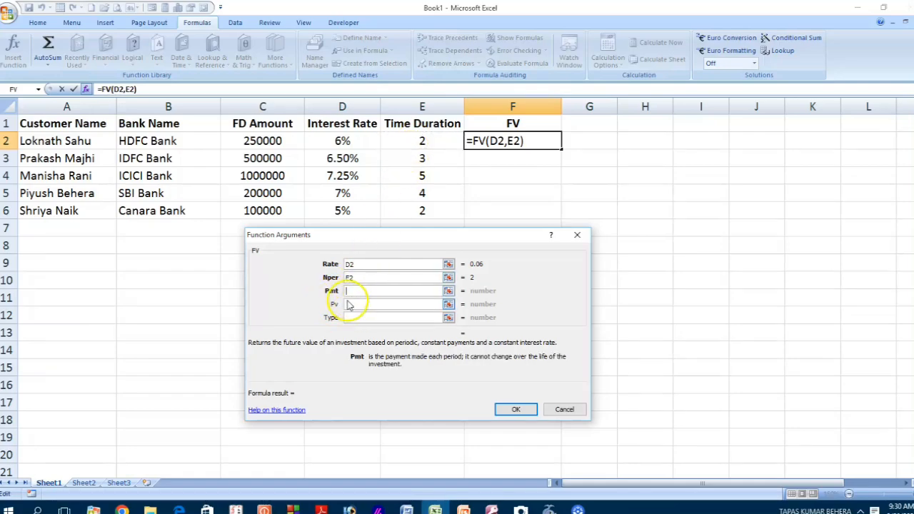
left_click(352, 306)
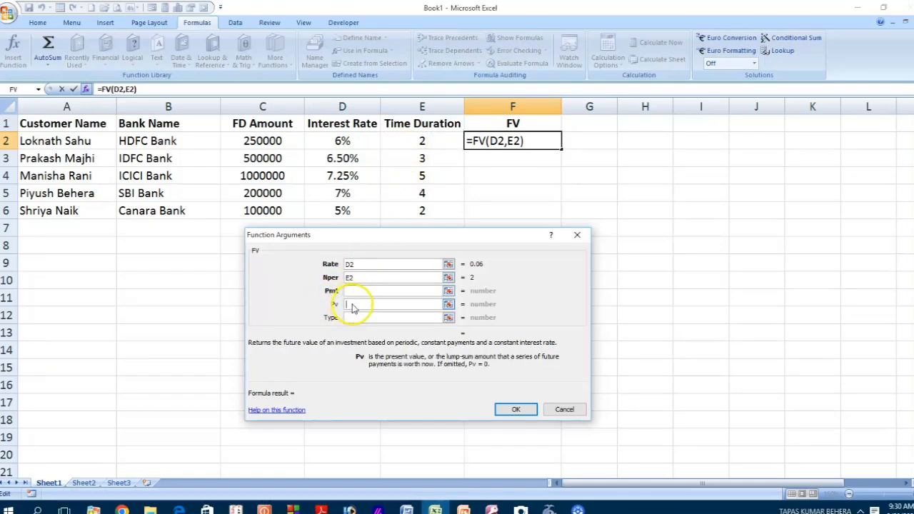
left_click(266, 142)
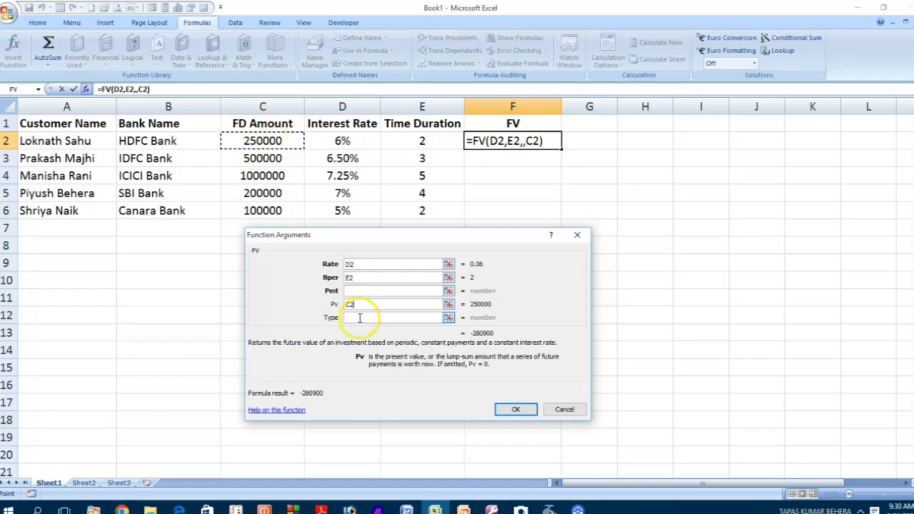
left_click(357, 319)
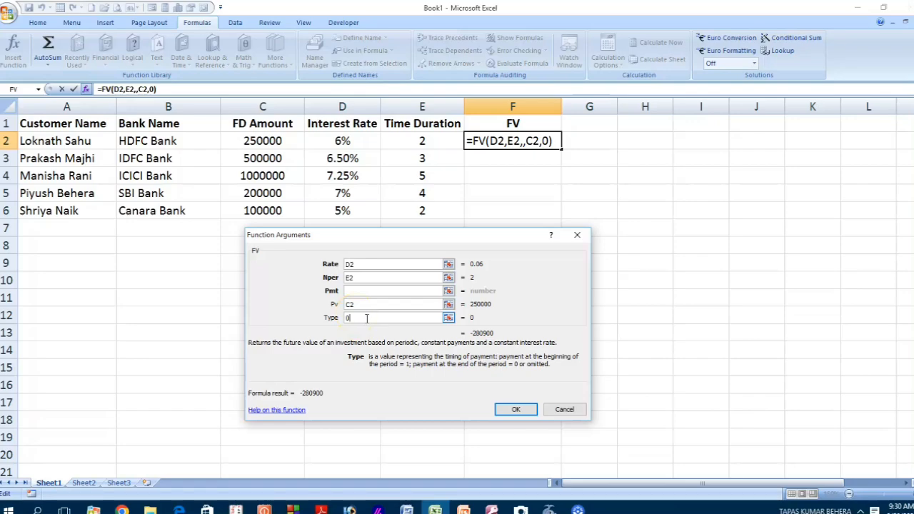
left_click(513, 412)
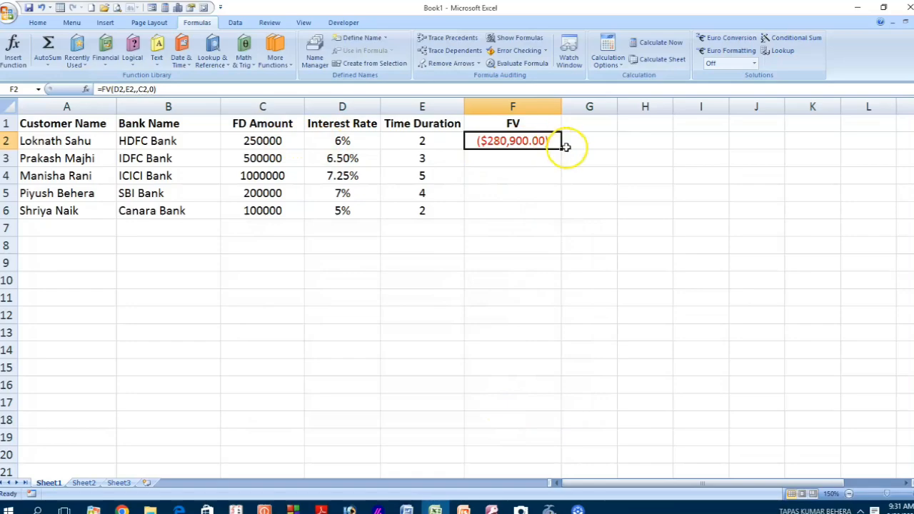
left_click_drag(562, 148, 558, 216)
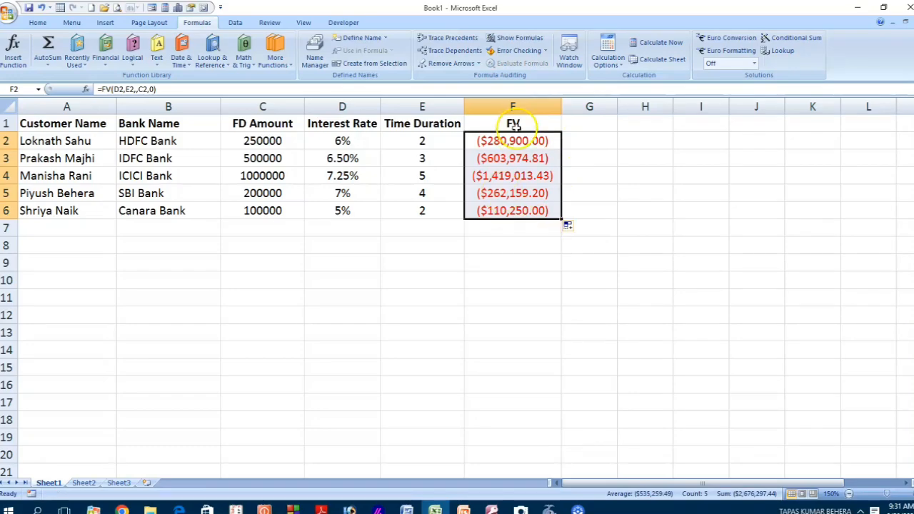
Step: Apply All Borders to the whole table in the range A1:F6
left_click_drag(512, 128, 69, 214)
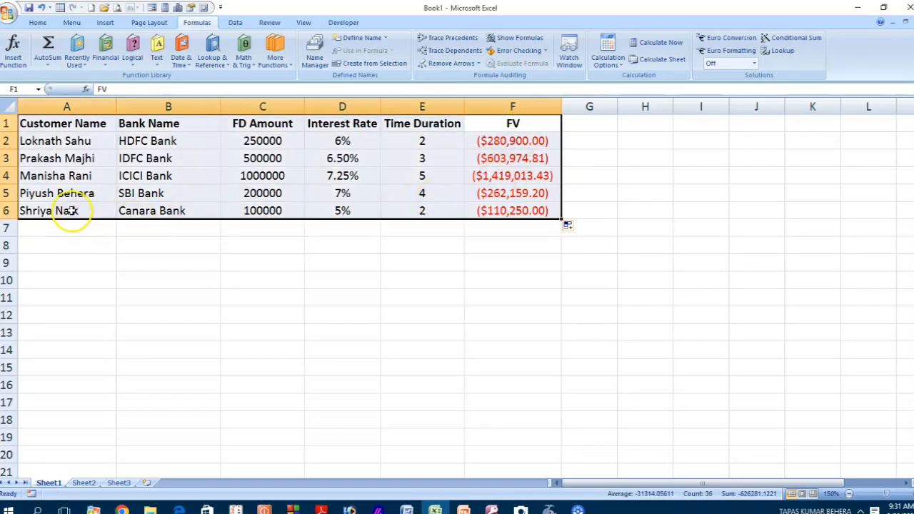
left_click(38, 24)
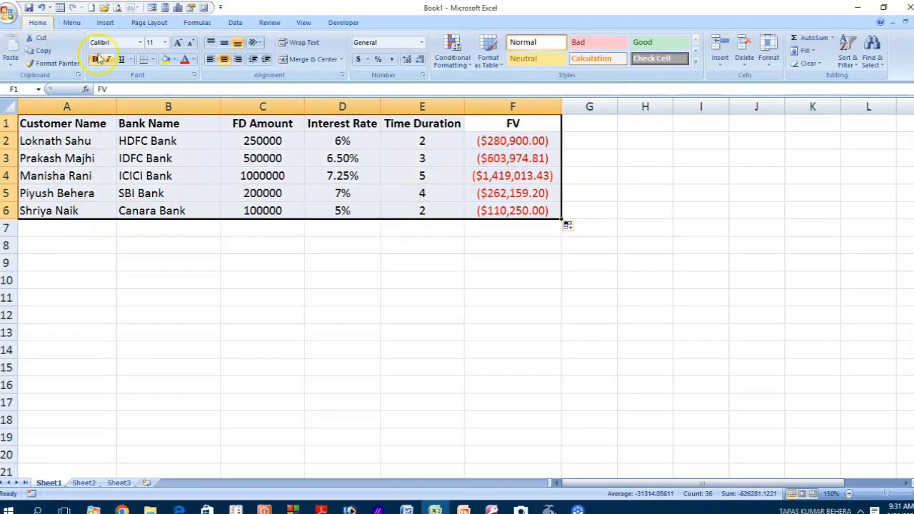
left_click(155, 62)
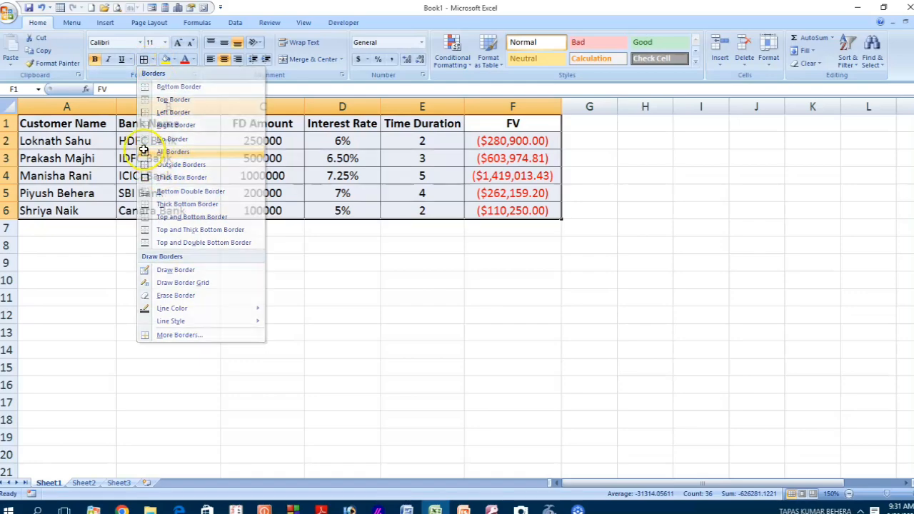
left_click(170, 150)
Step: Insert a sheet row above the table headers and merge and center cells A1:F1
left_click(91, 125)
left_click(720, 58)
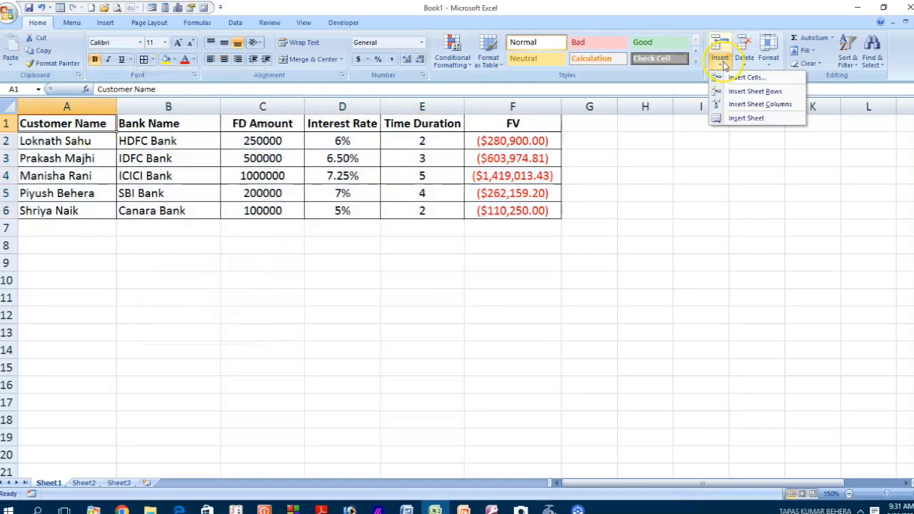
left_click(746, 91)
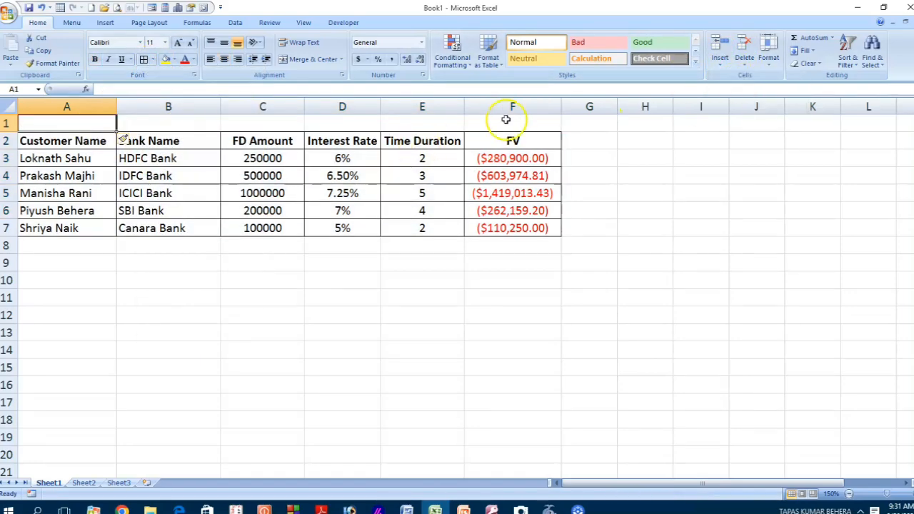
left_click_drag(508, 123, 88, 116)
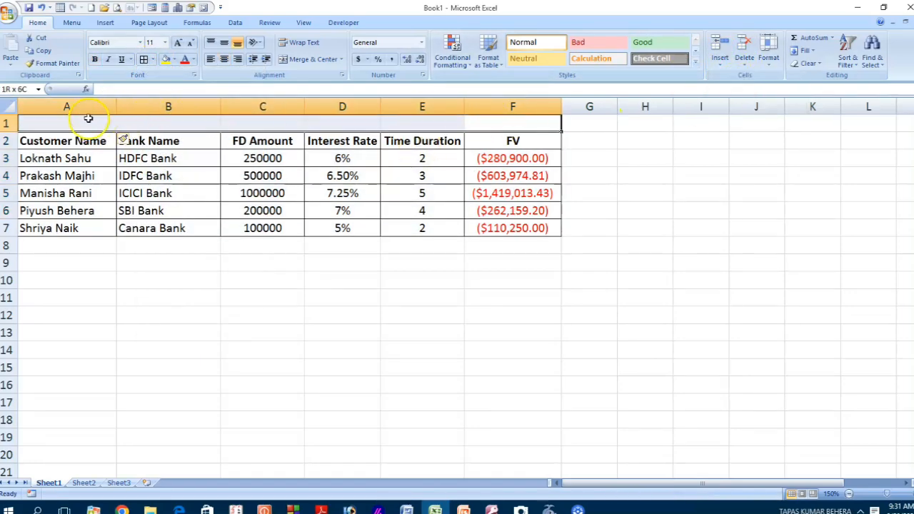
left_click(295, 57)
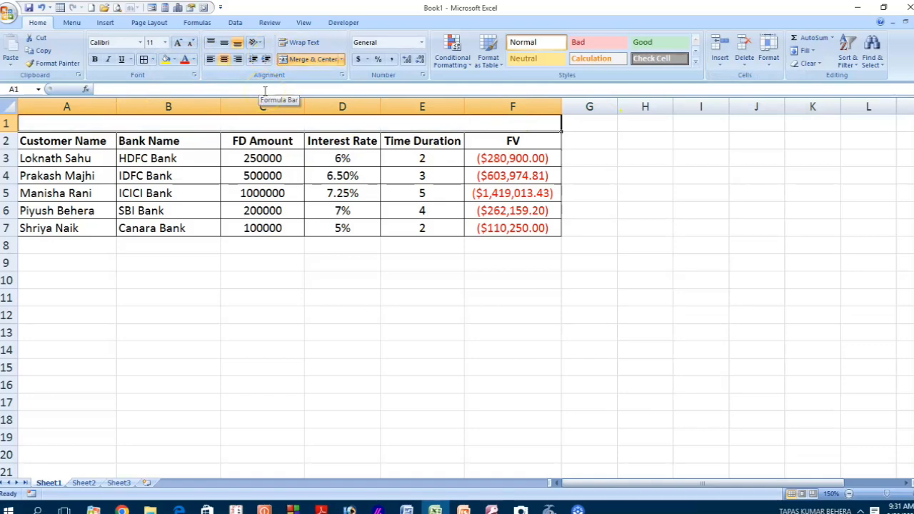
Step: Enter the title "Banking Fixed Deposit" in the merged cell above the table
type("Banking")
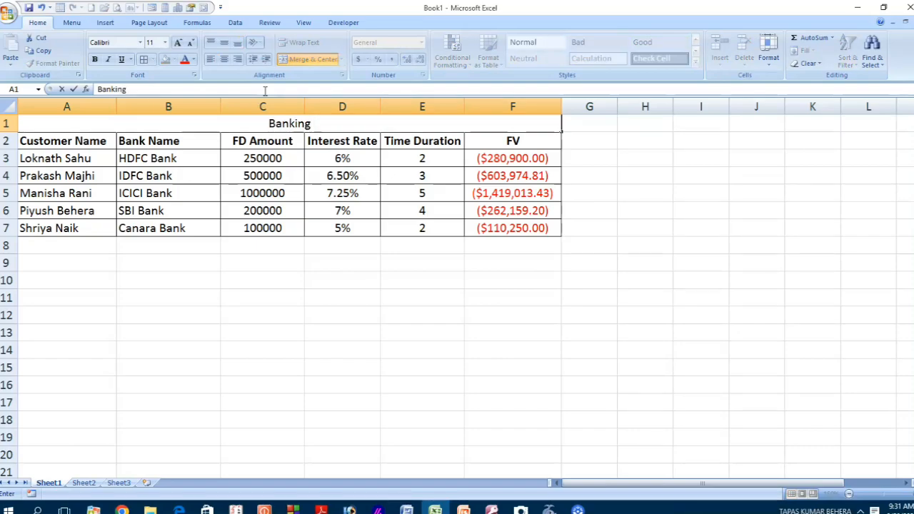
type("Fixe")
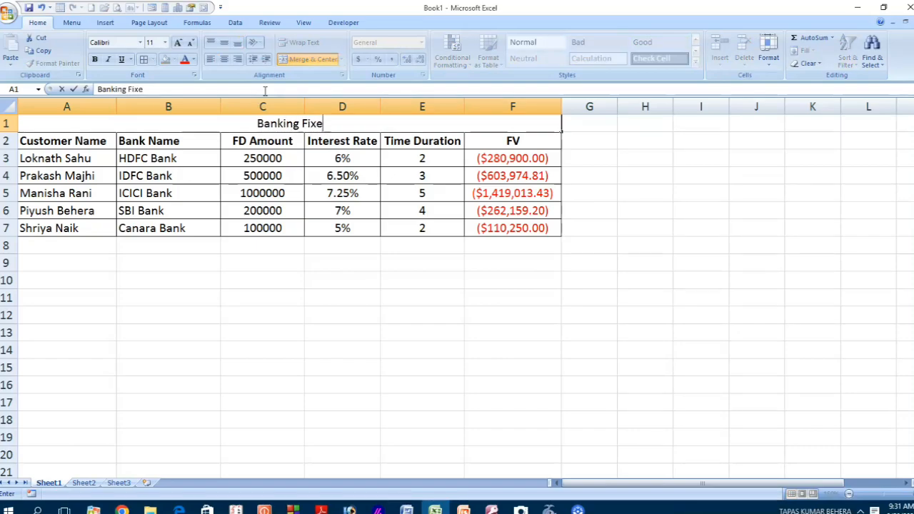
type("d Deposit")
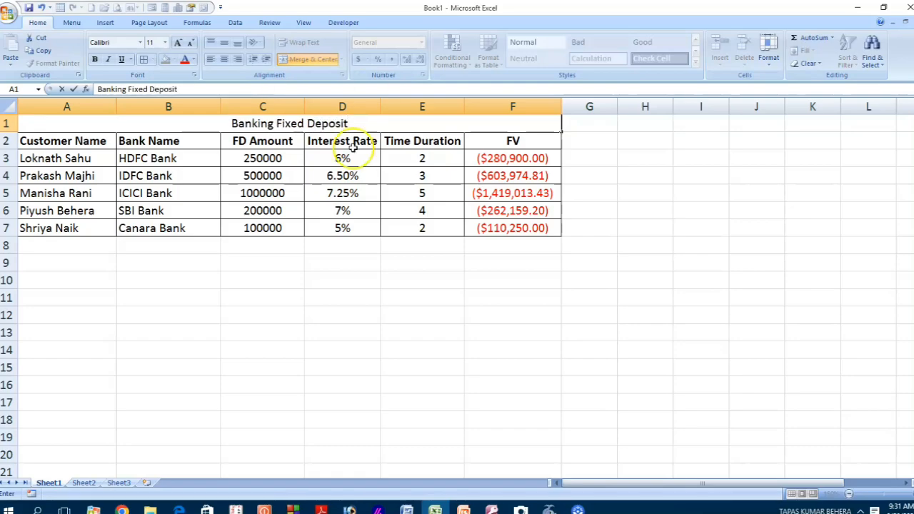
Step: Format the title in A1 as bold and underlined with font size 14
left_click(306, 123)
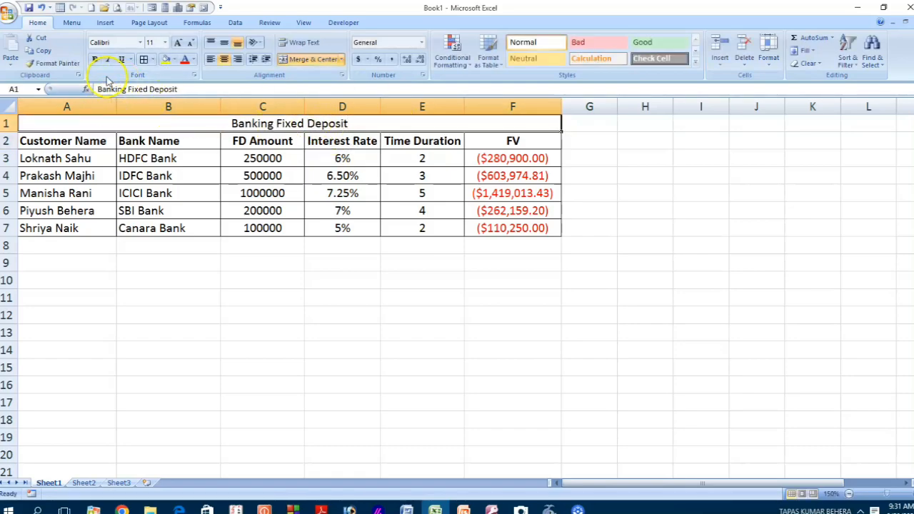
left_click(95, 59)
left_click(165, 42)
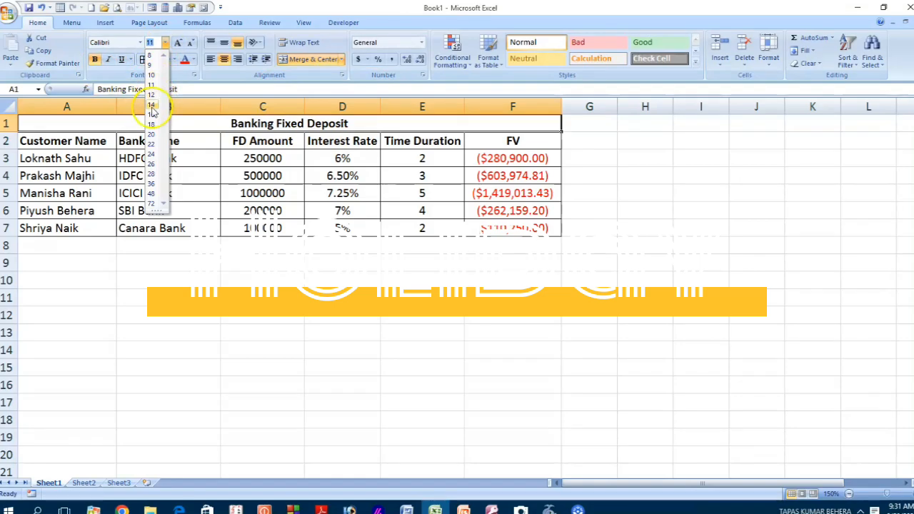
left_click(151, 104)
left_click(121, 59)
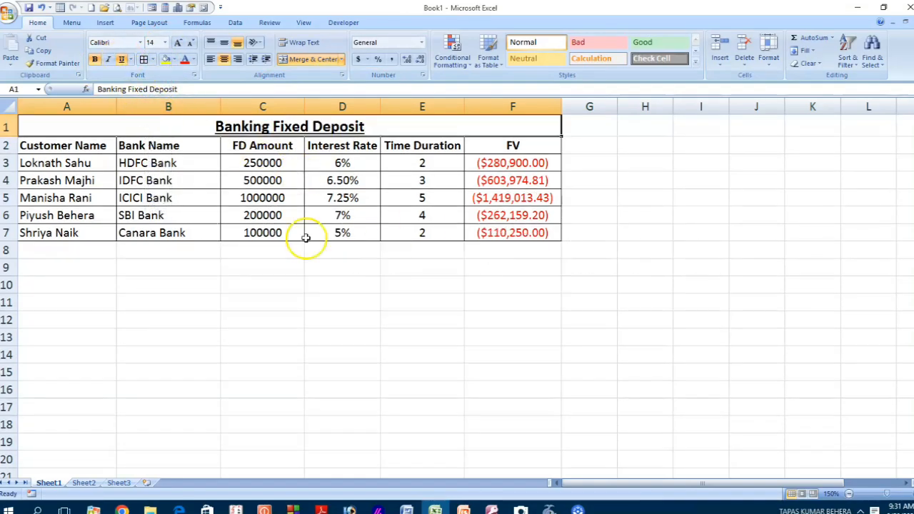